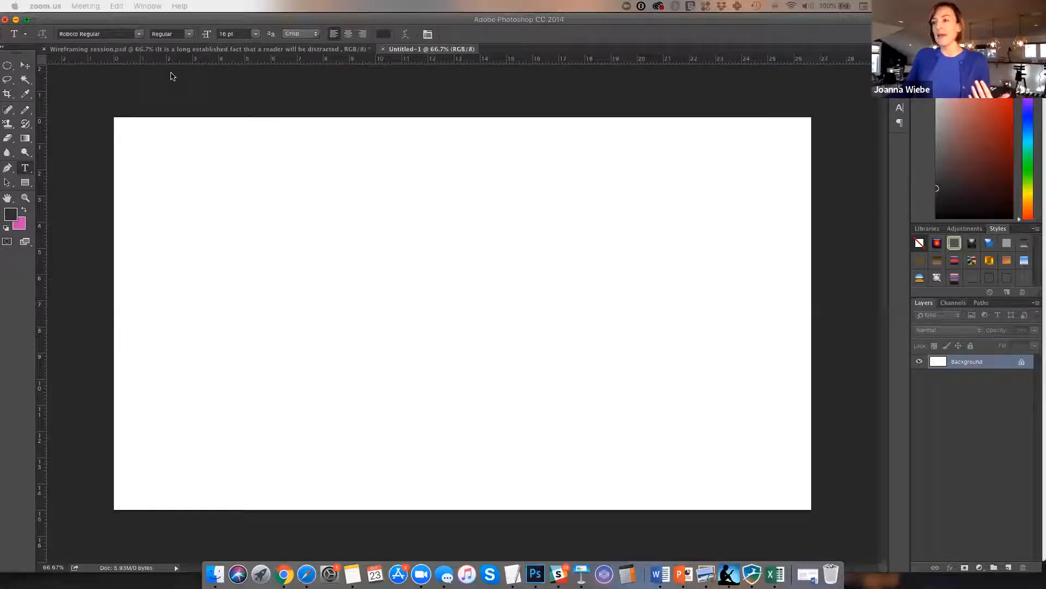
Check the pixel dimensions and resolution of the blank untitled document without changing them
click(226, 7)
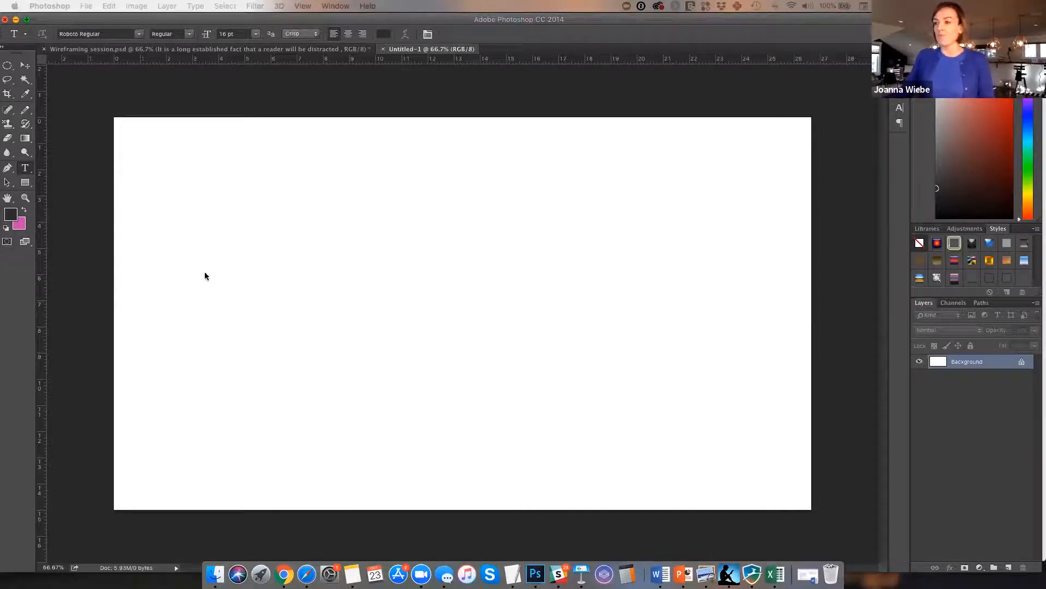
click(138, 10)
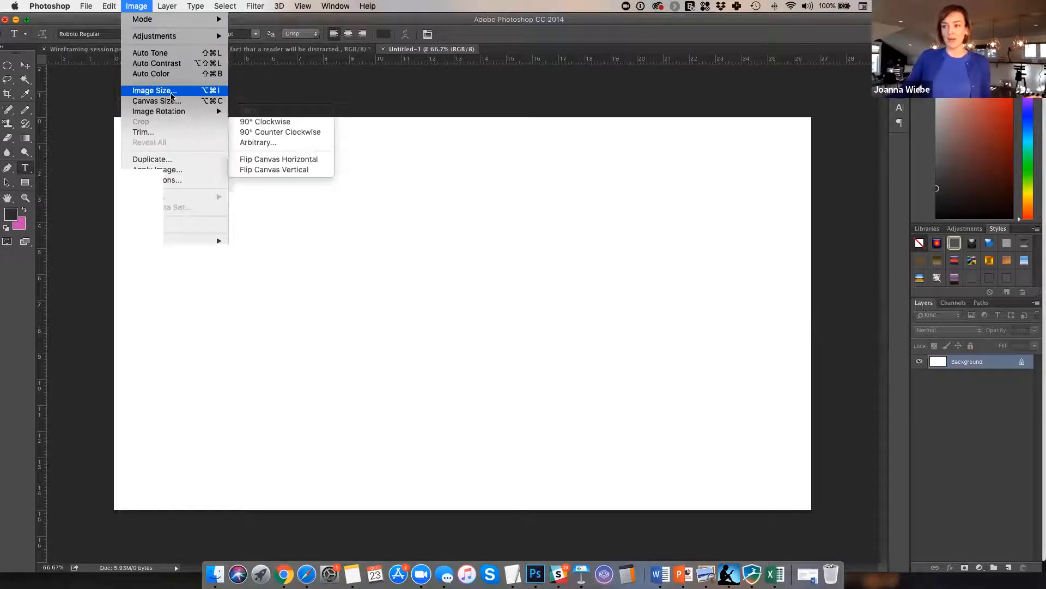
click(172, 91)
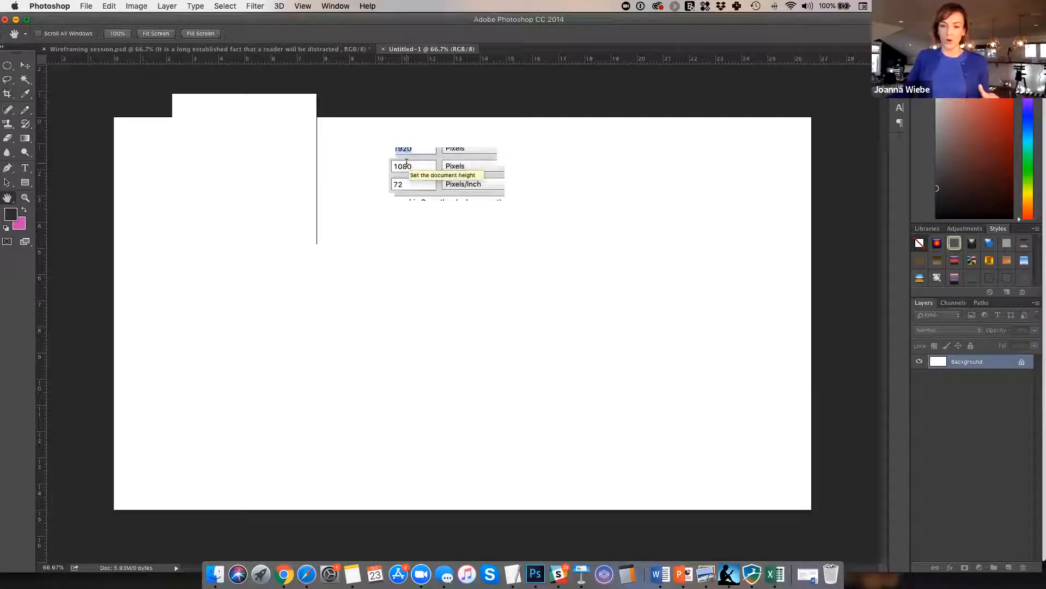
key(t)
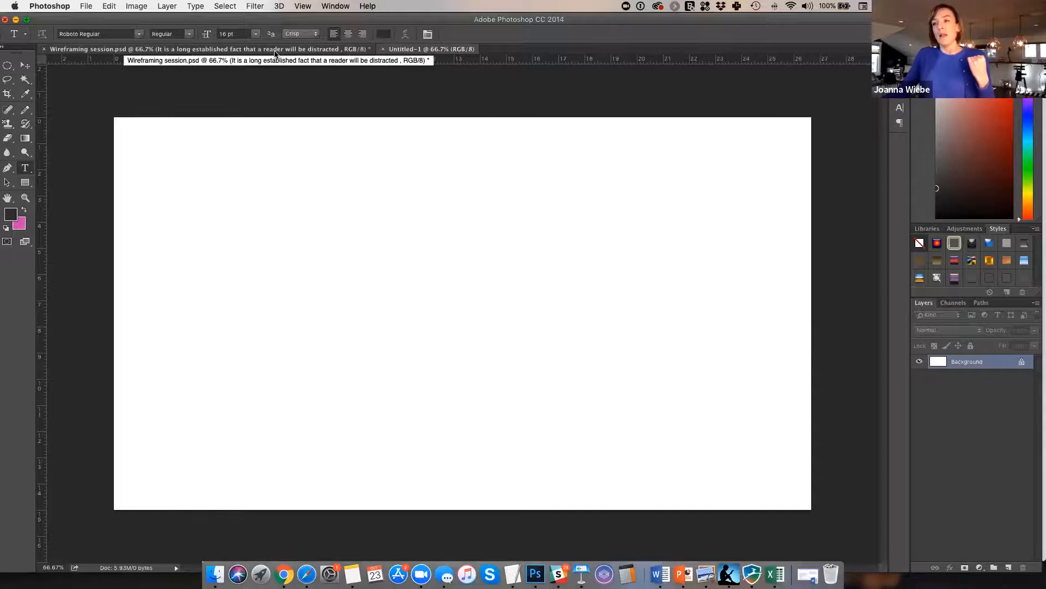
Switch to the Wireframing session.psd document and inspect its image size, keeping the dimensions as they are
click(275, 51)
scroll(711, 274, up, 10)
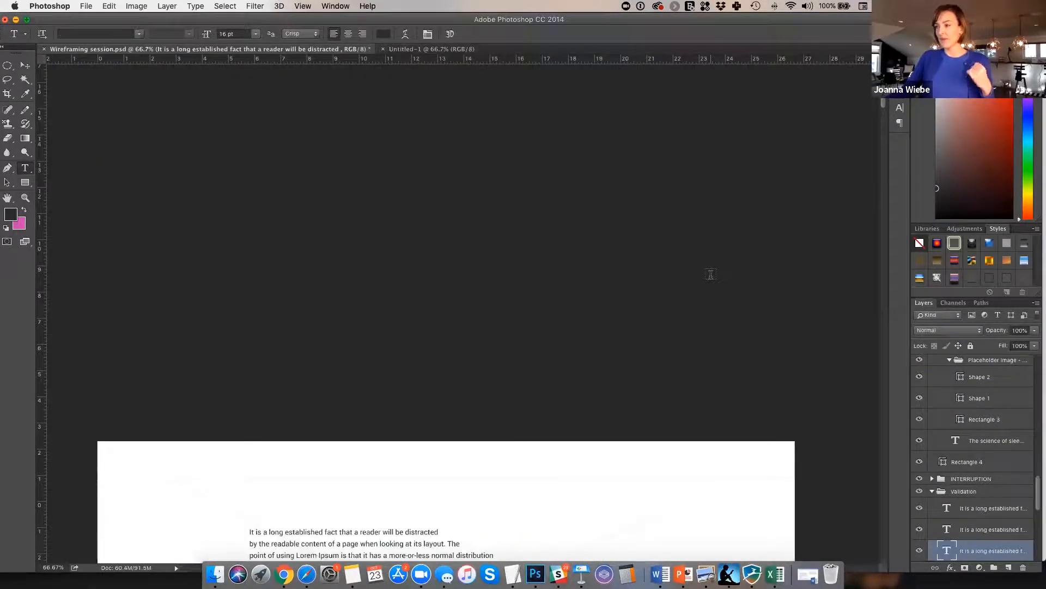
scroll(710, 274, down, 6)
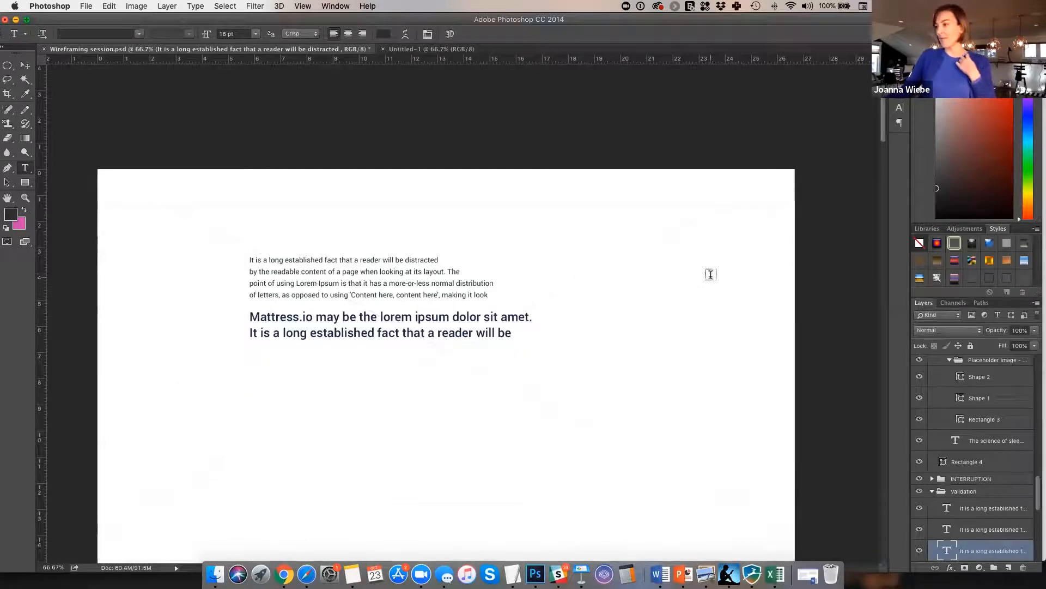
scroll(711, 274, down, 2)
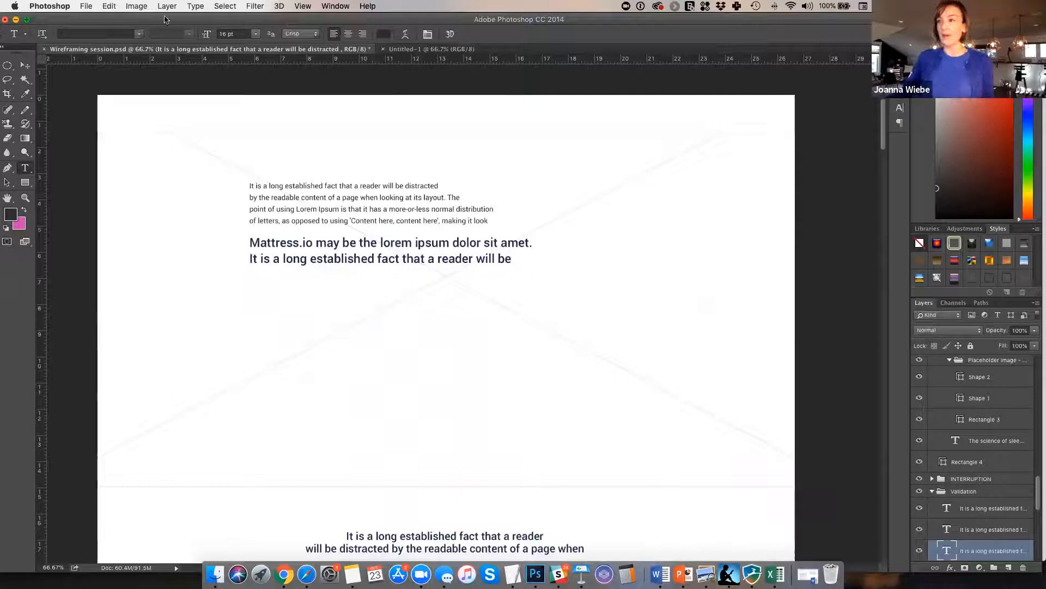
click(132, 6)
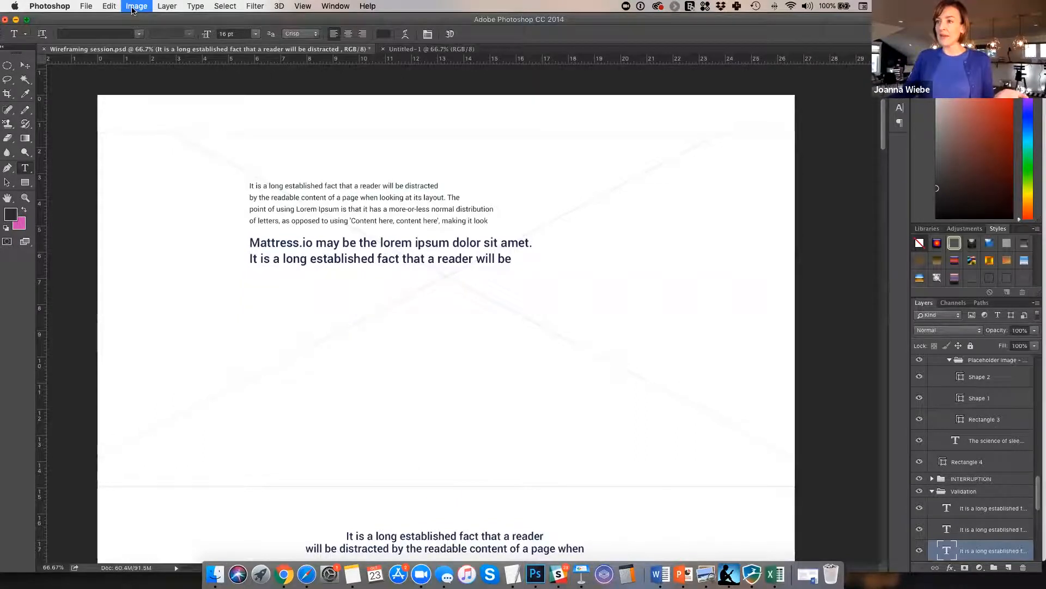
click(139, 94)
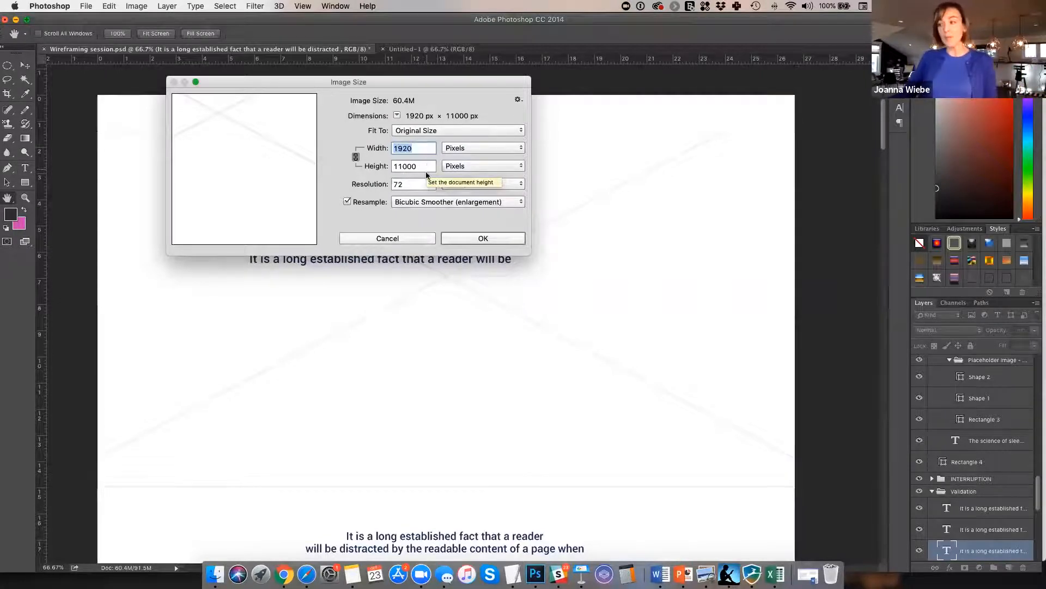
click(472, 238)
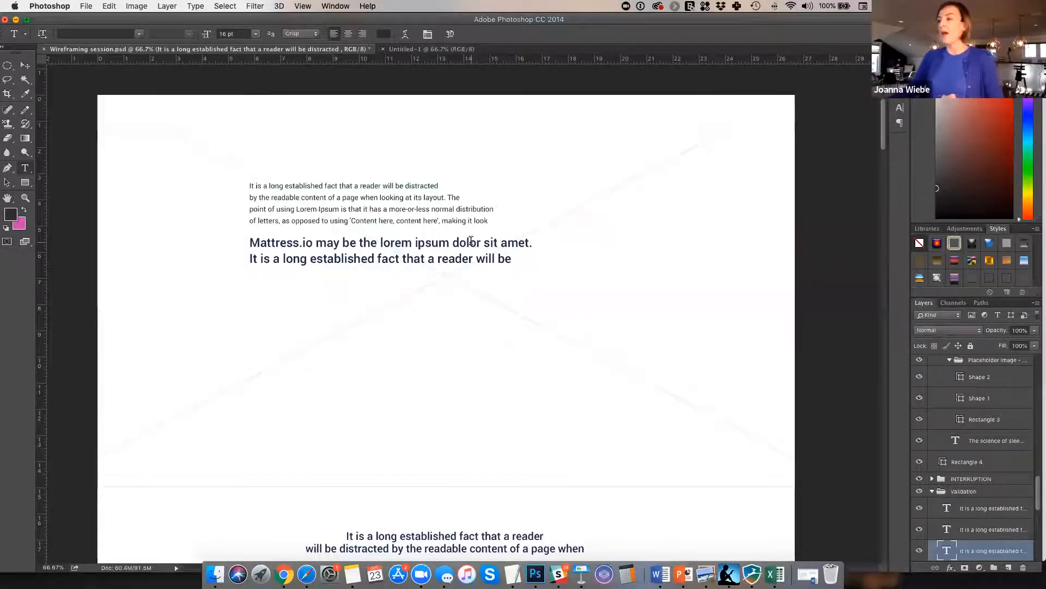
Make the Rectangle 2 layer visible so its outline marks the content column on the wireframe
scroll(470, 273, left, 5)
scroll(469, 272, right, 4)
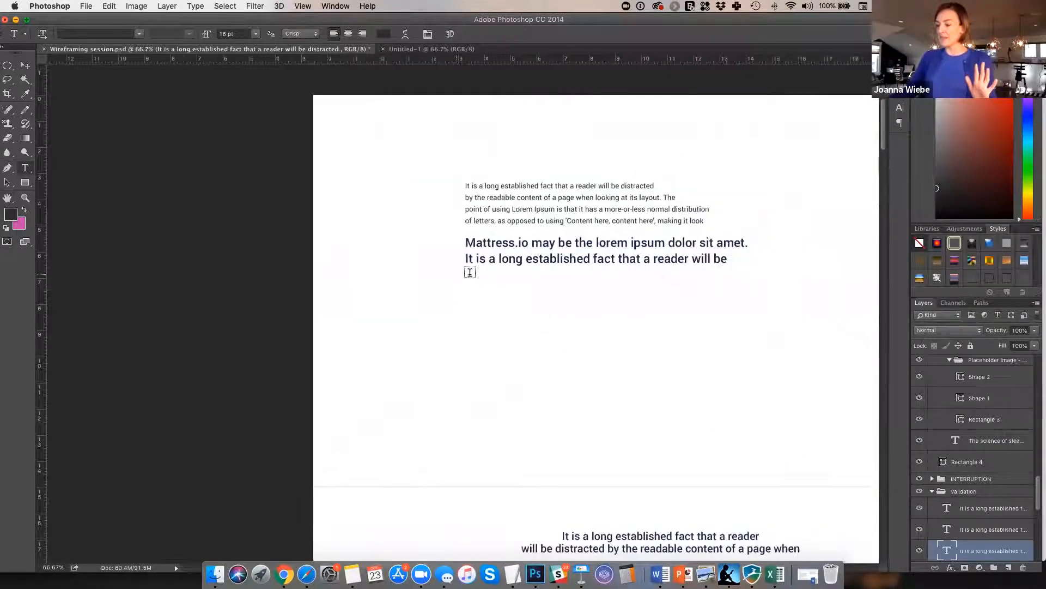
scroll(470, 273, right, 3)
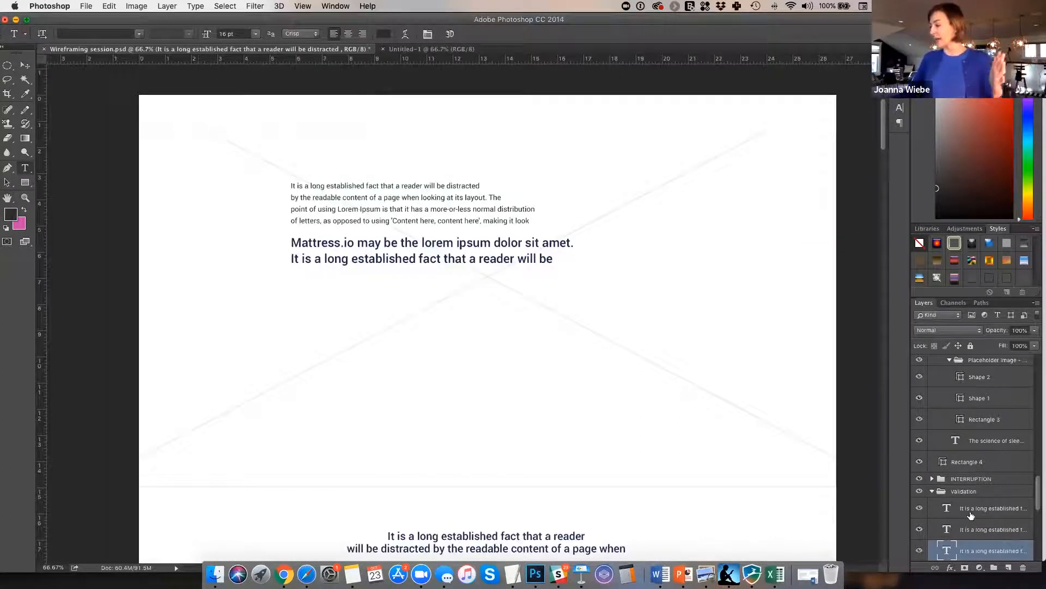
scroll(971, 515, down, 5)
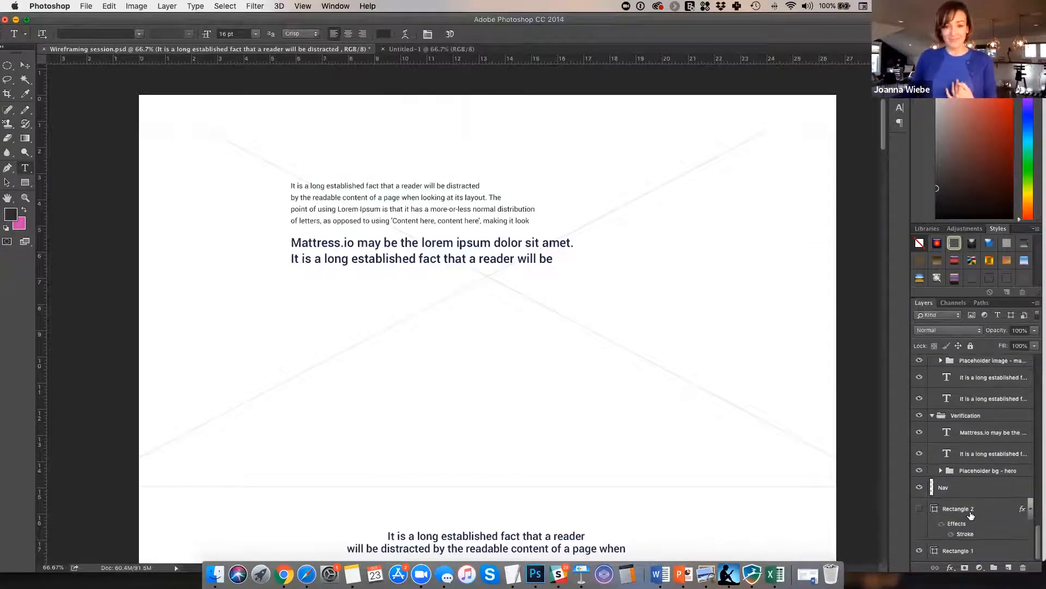
click(920, 511)
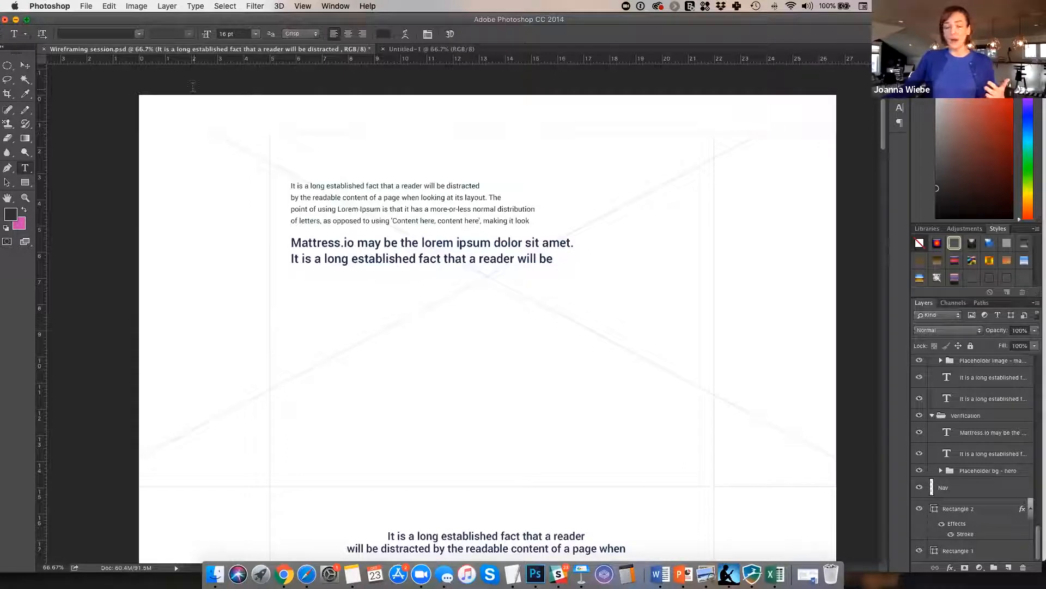
scroll(207, 104, left, 3)
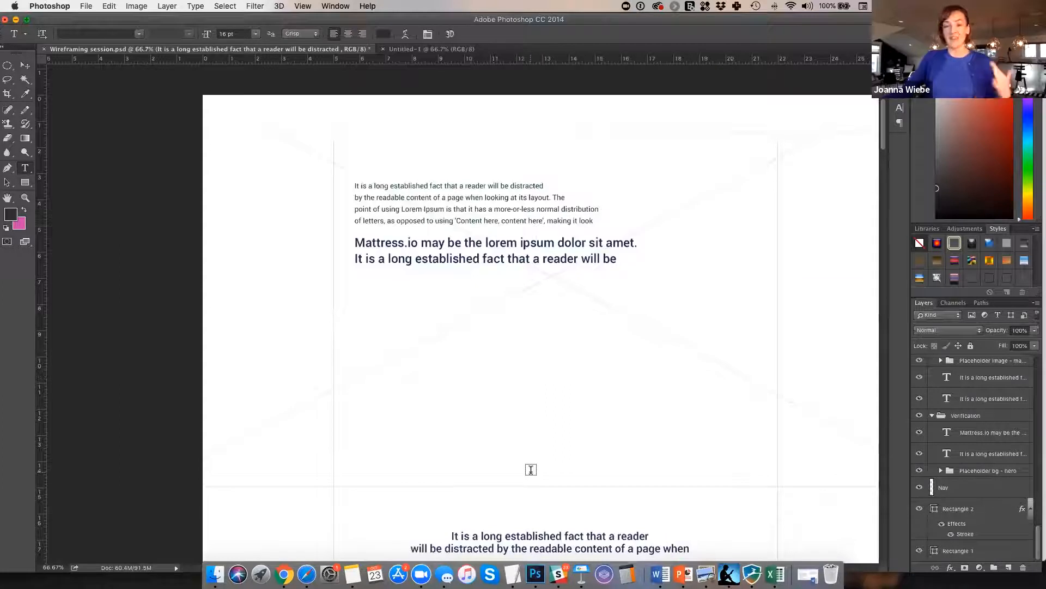
scroll(531, 469, right, 3)
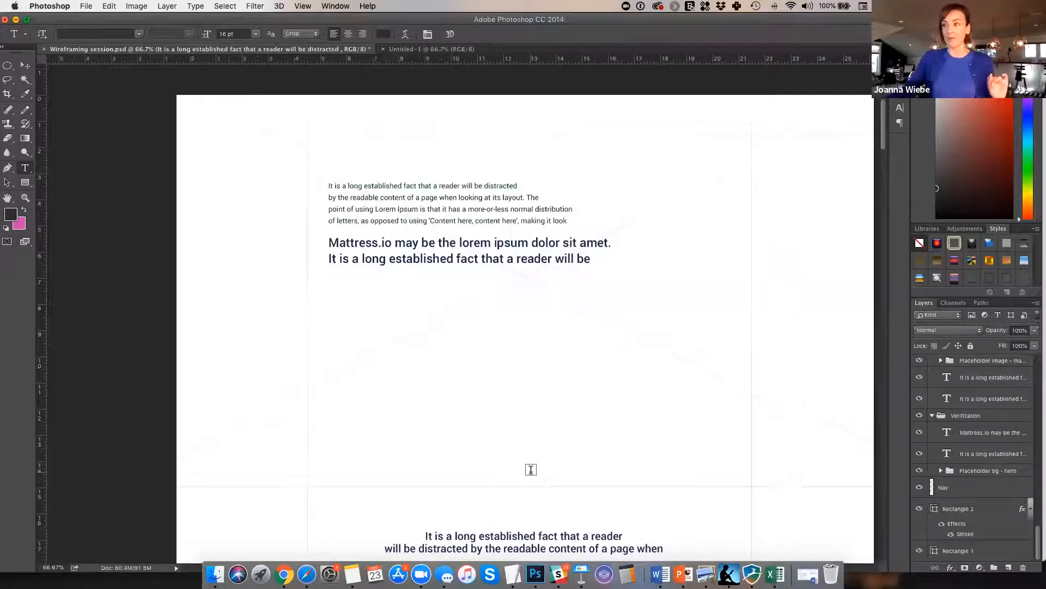
scroll(530, 469, right, 2)
scroll(531, 469, up, 1)
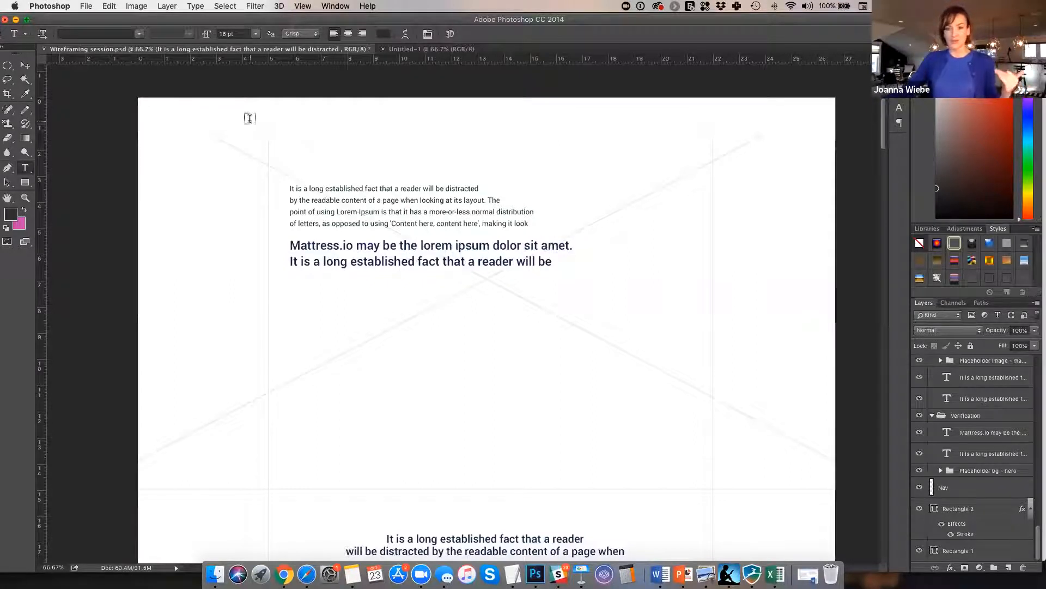
scroll(210, 174, right, 1)
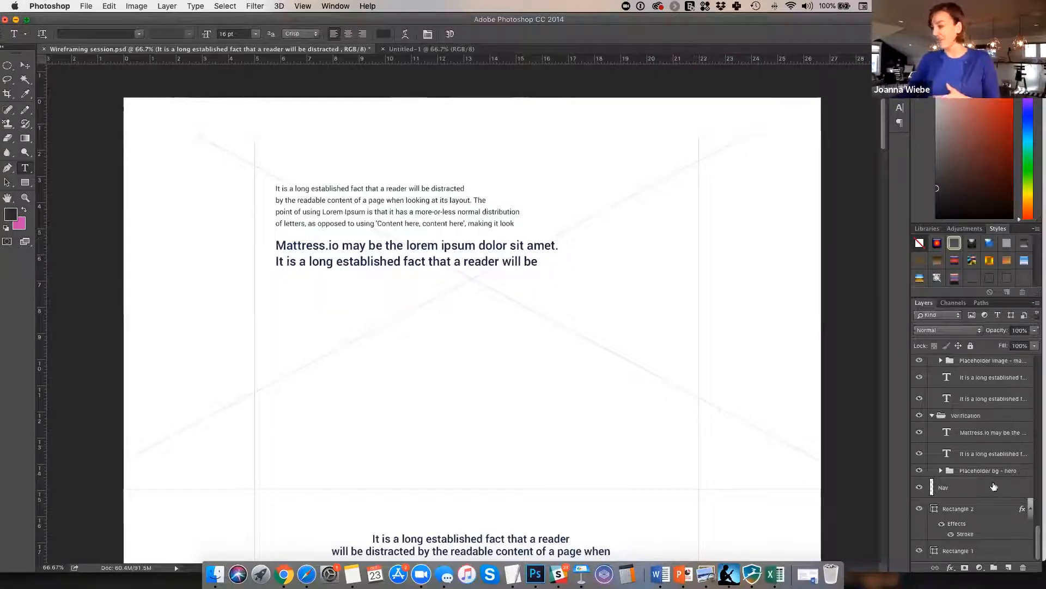
click(920, 509)
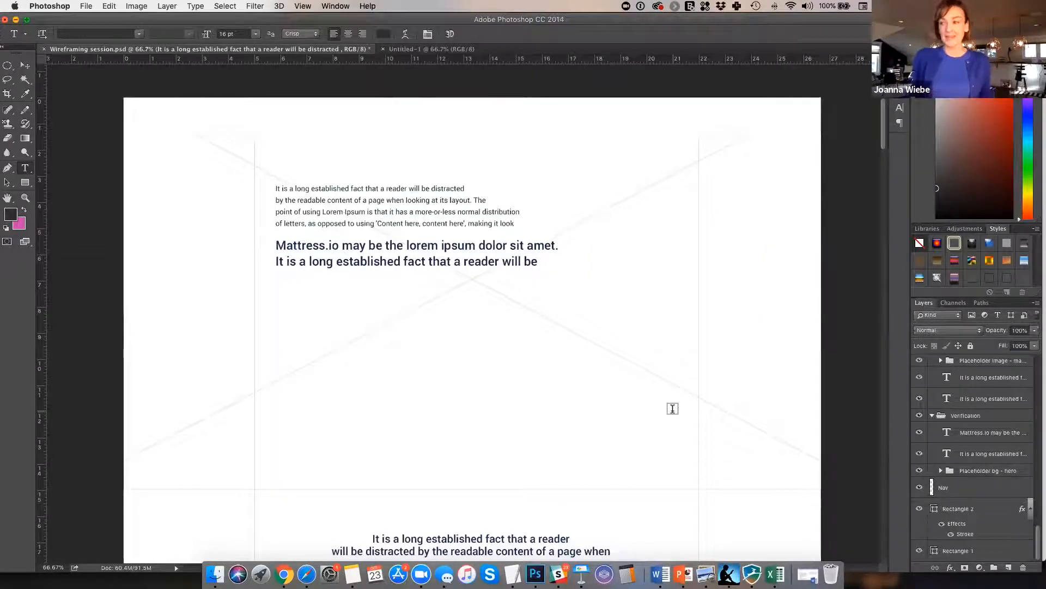
Narrow the text box of the hero's small paragraph so it matches the width of the headline's box
click(425, 207)
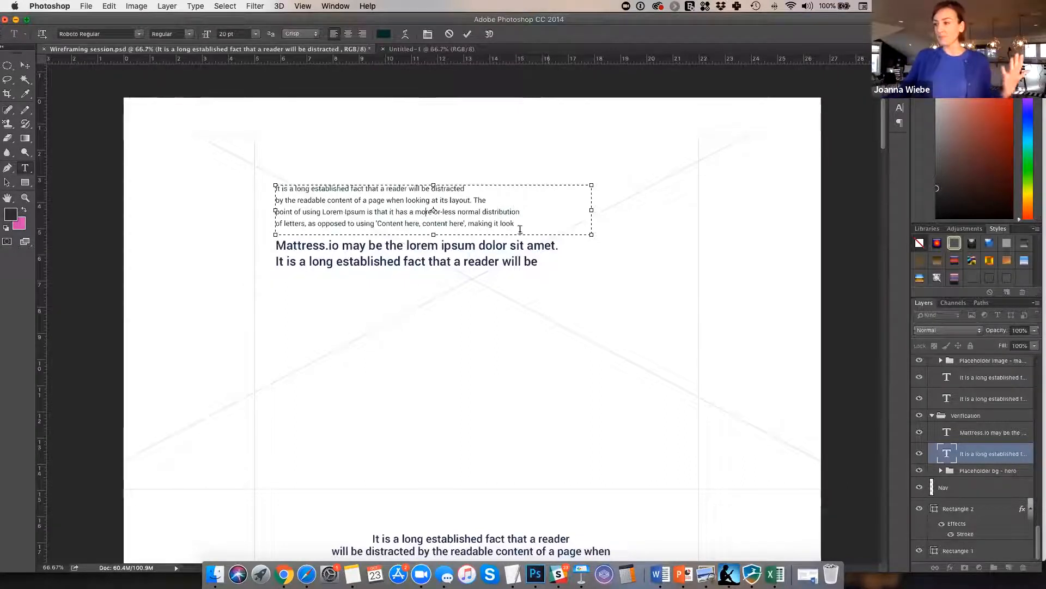
drag(591, 210, 567, 210)
triple_click(334, 189)
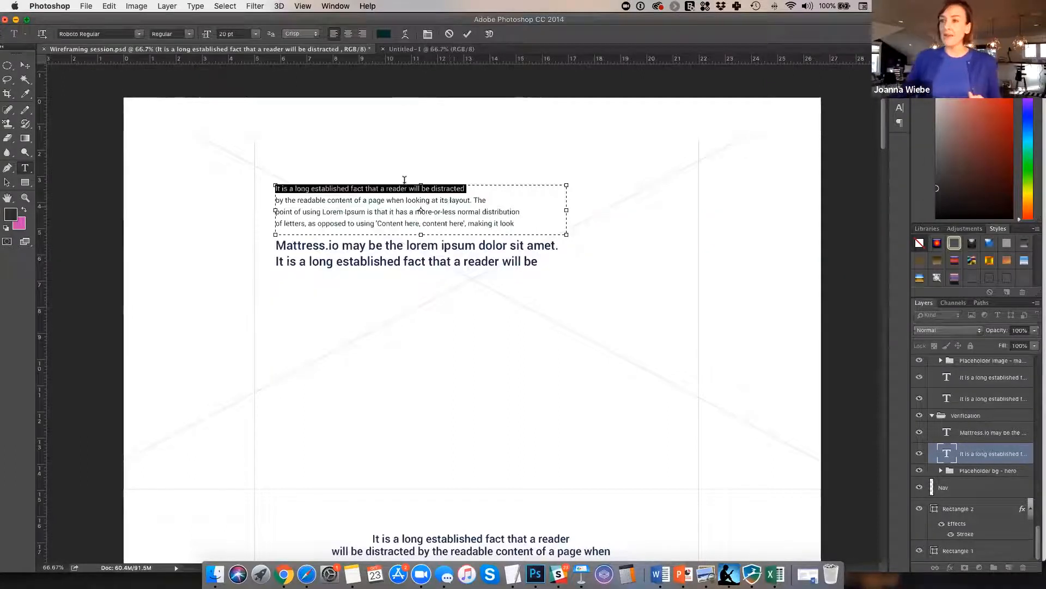
click(25, 65)
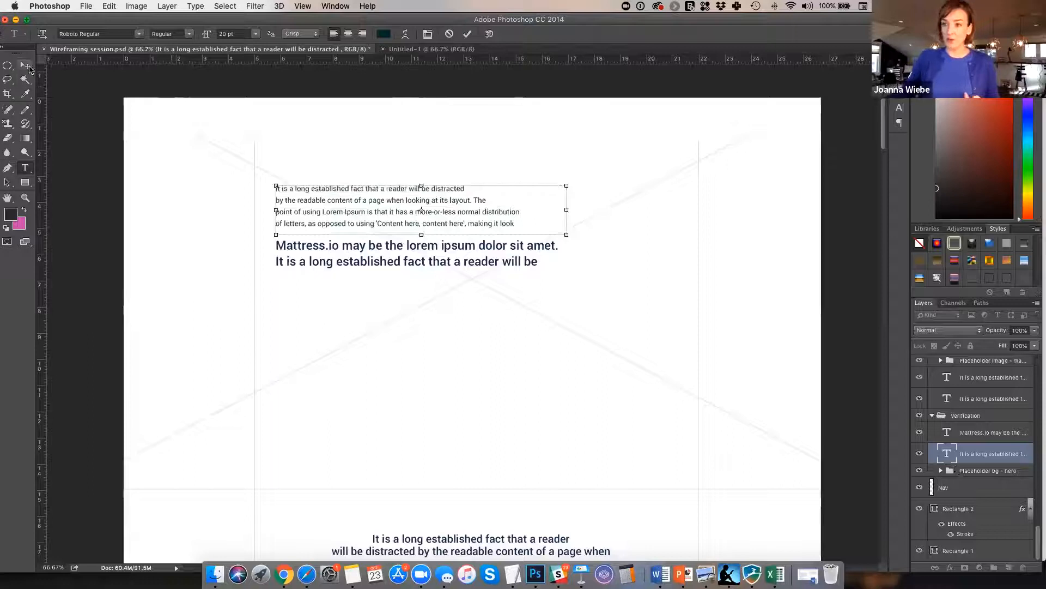
key(t)
click(428, 246)
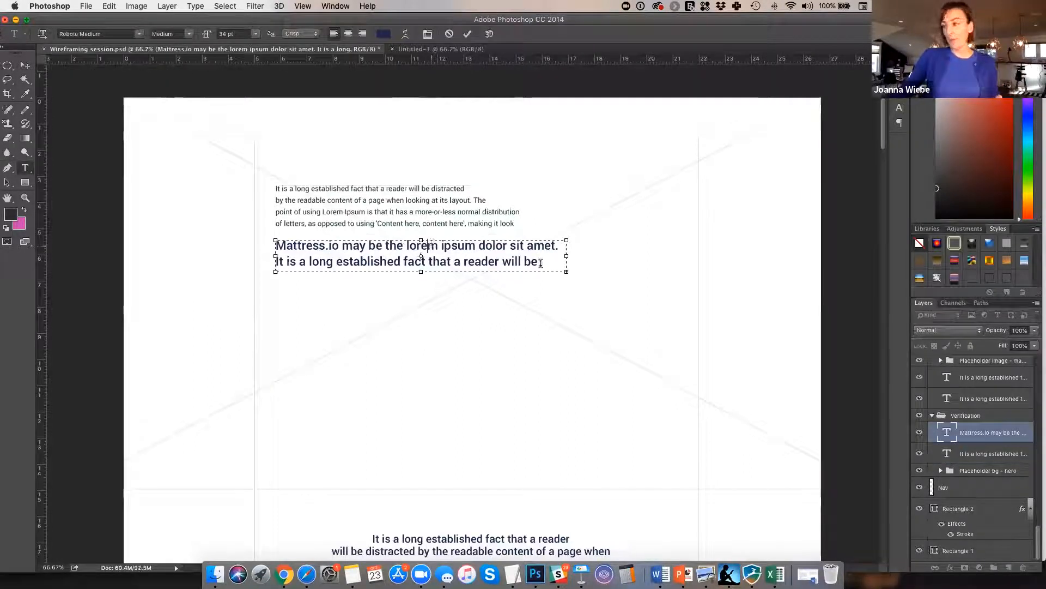
drag(553, 263, 463, 245)
key(shift+Left)
key(shift+Left)
key(shift+Left)
key(shift+Left)
key(shift+Left)
key(shift+Left)
key(shift+Left)
key(shift+Left)
key(shift+Left)
key(shift+Left)
key(shift+Left)
key(shift+Left)
key(shift+Left)
key(shift+Left)
key(shift+Left)
key(shift+Left)
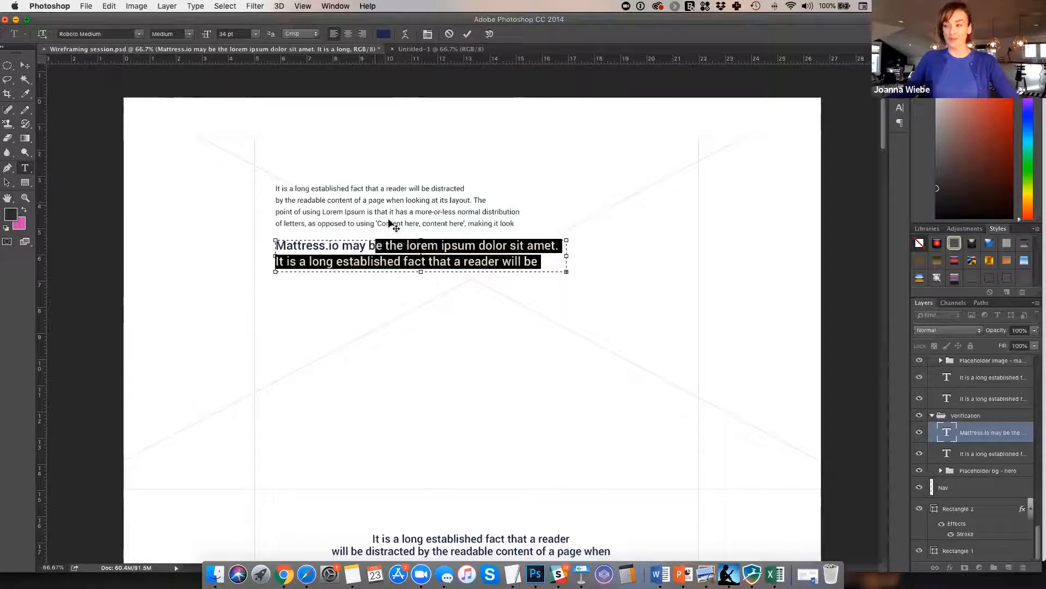
Move the hero's small paragraph from above the Mattress.io headline to directly below it, keeping the same left alignment
click(25, 65)
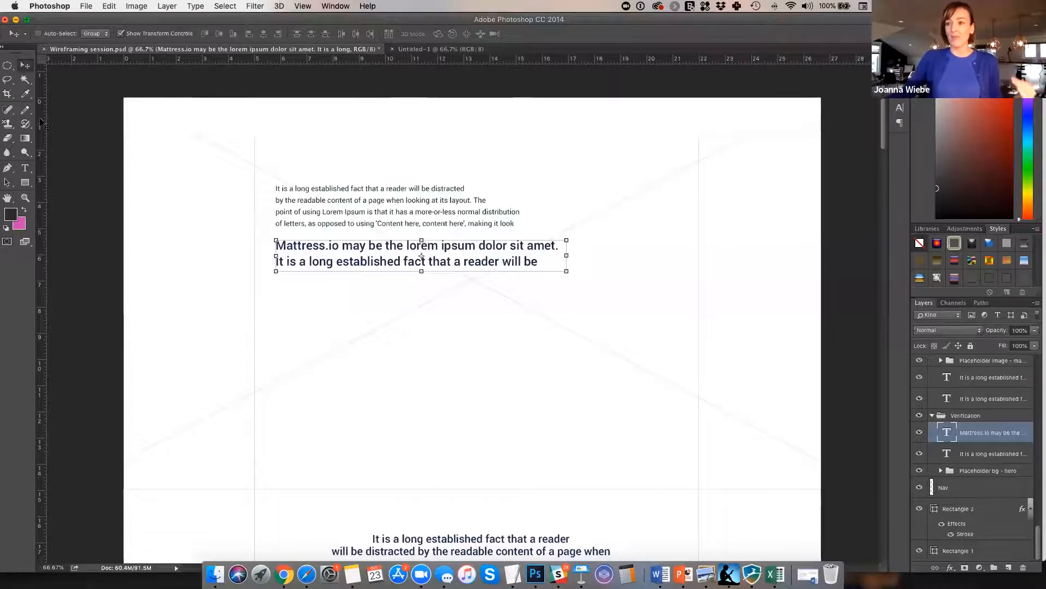
click(987, 454)
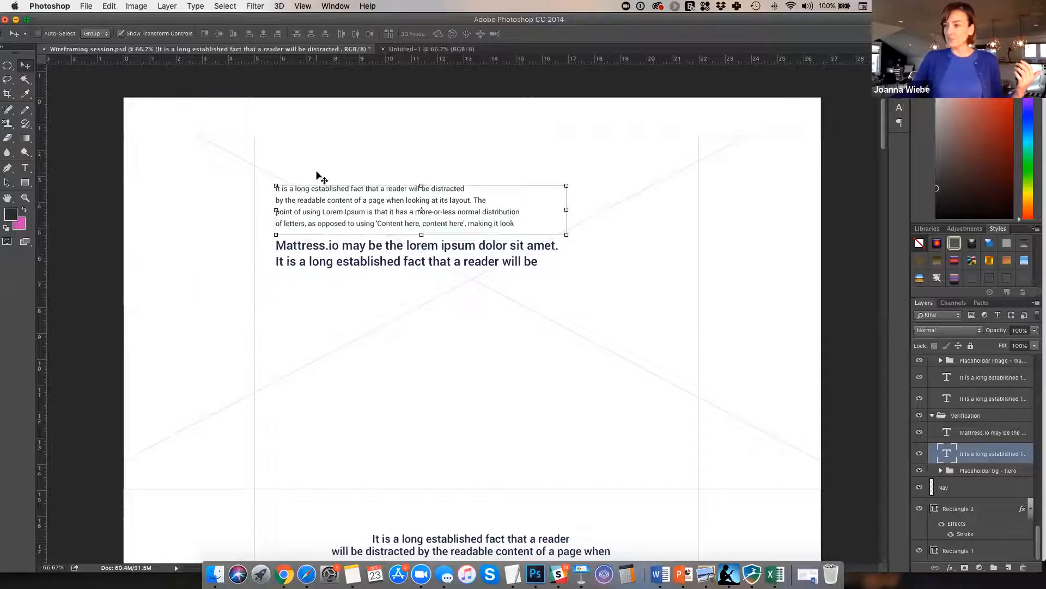
drag(317, 173, 318, 271)
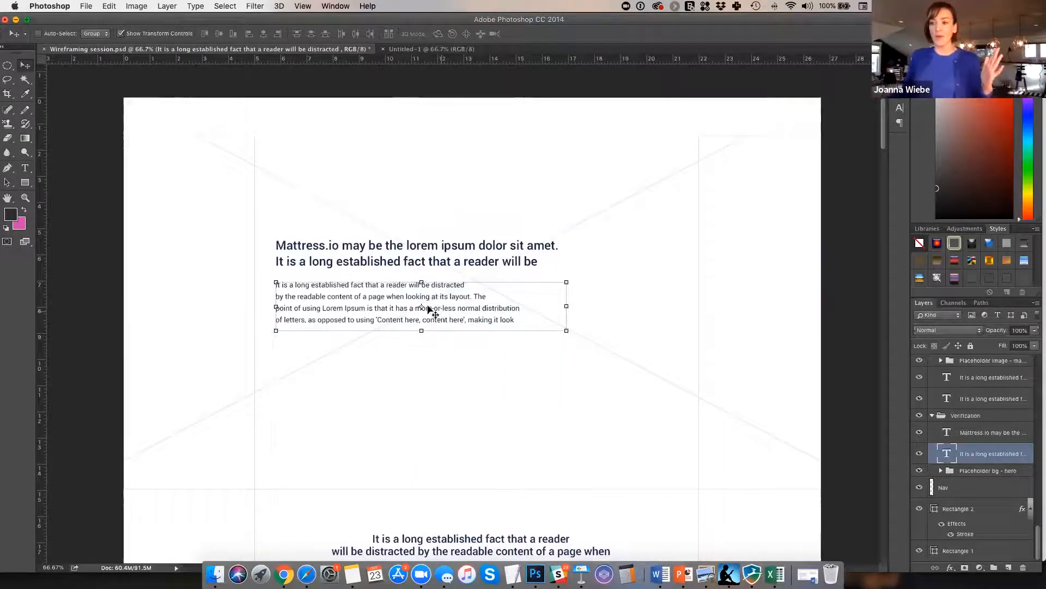
Try different widths for the hero paragraph's text box and settle on about 10.4 in, slightly narrower than the headline's box
click(25, 168)
click(542, 299)
drag(561, 304, 683, 299)
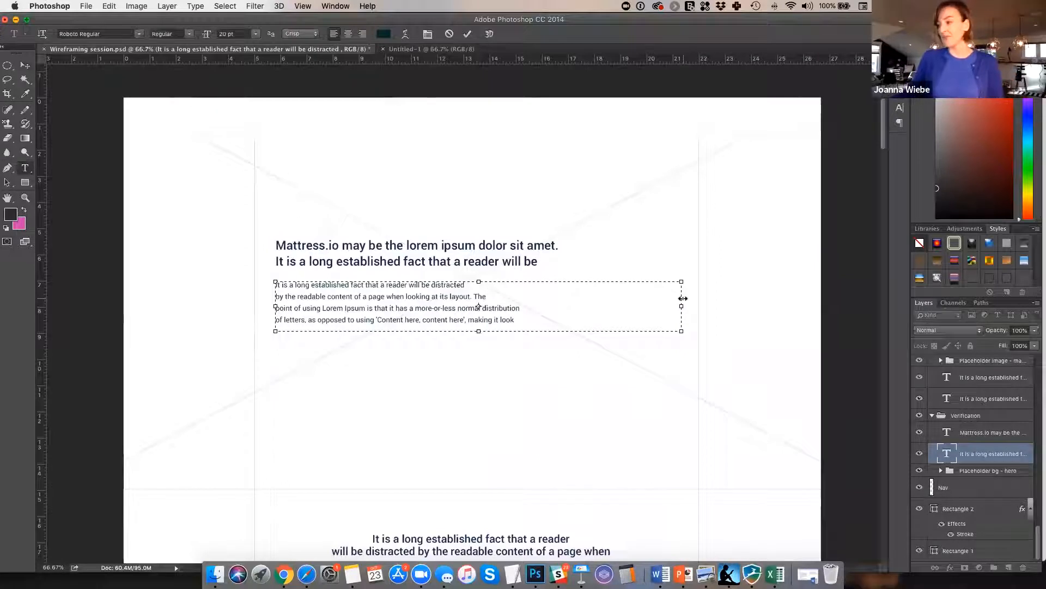
drag(682, 298, 568, 303)
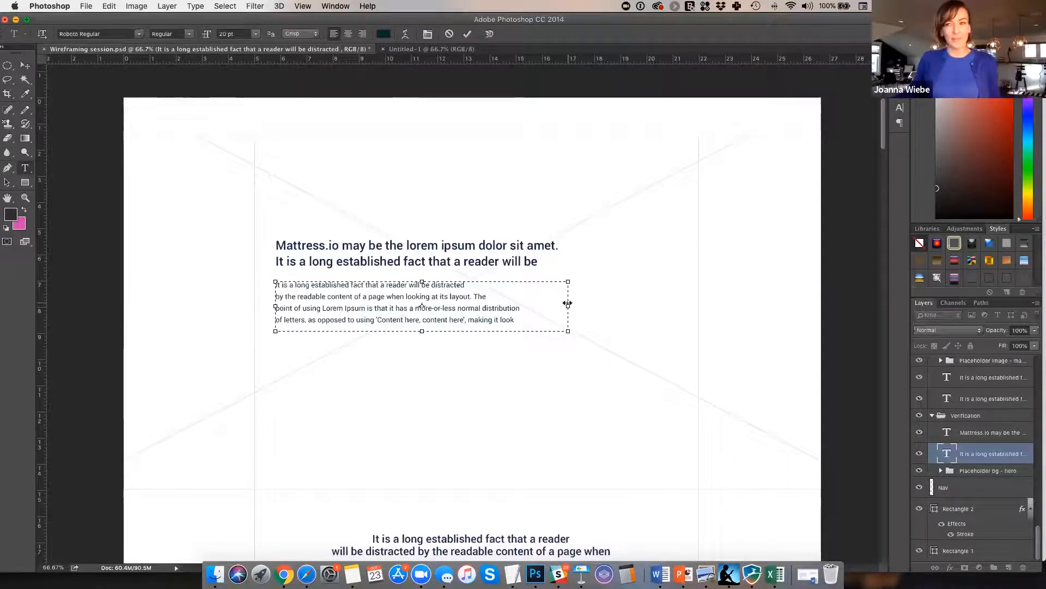
drag(567, 304, 671, 304)
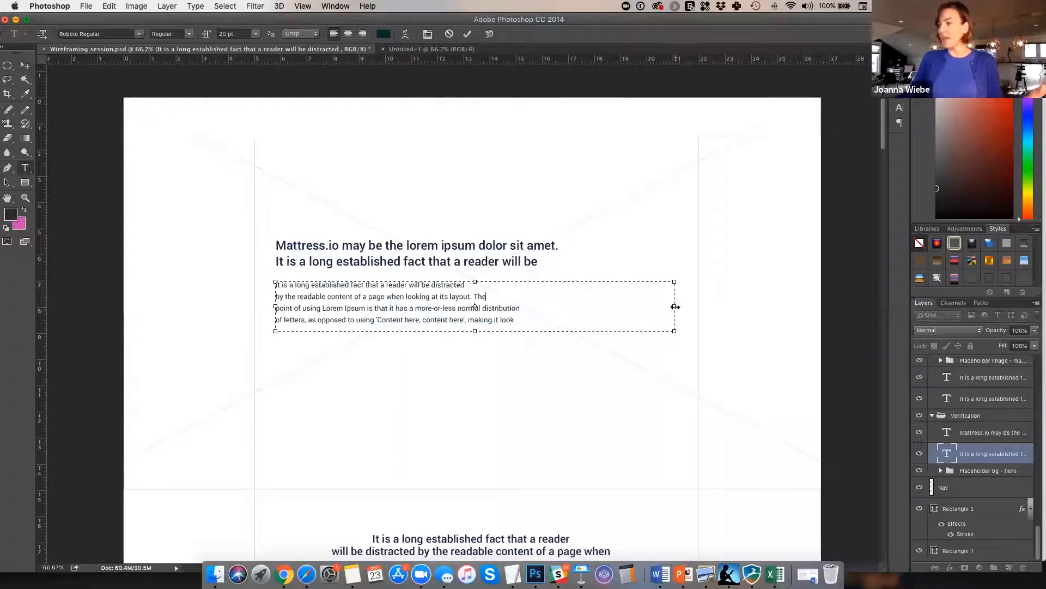
drag(561, 308, 548, 306)
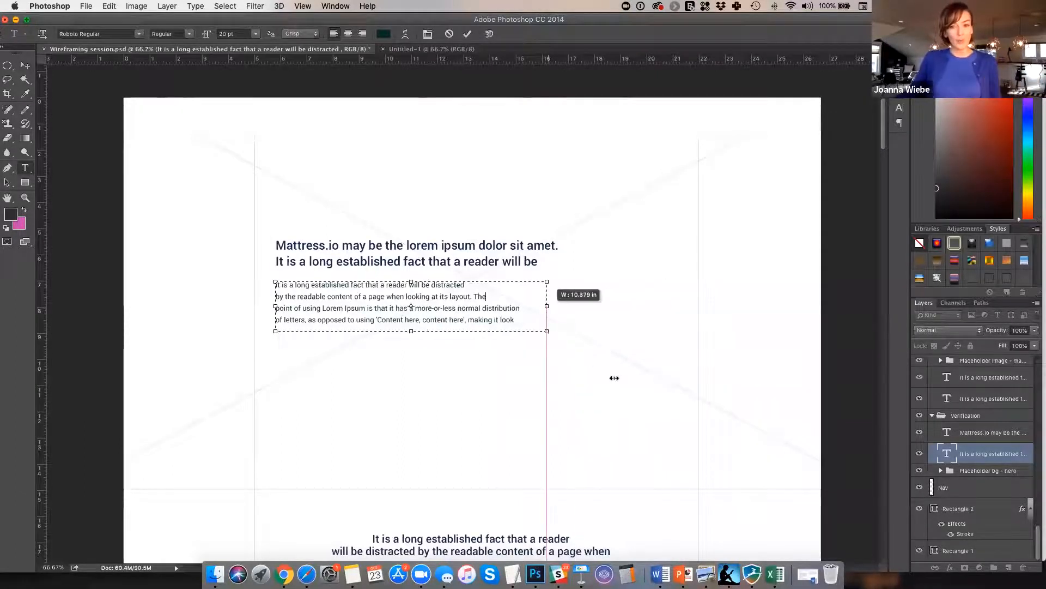
scroll(616, 381, down, 3)
scroll(619, 384, down, 10)
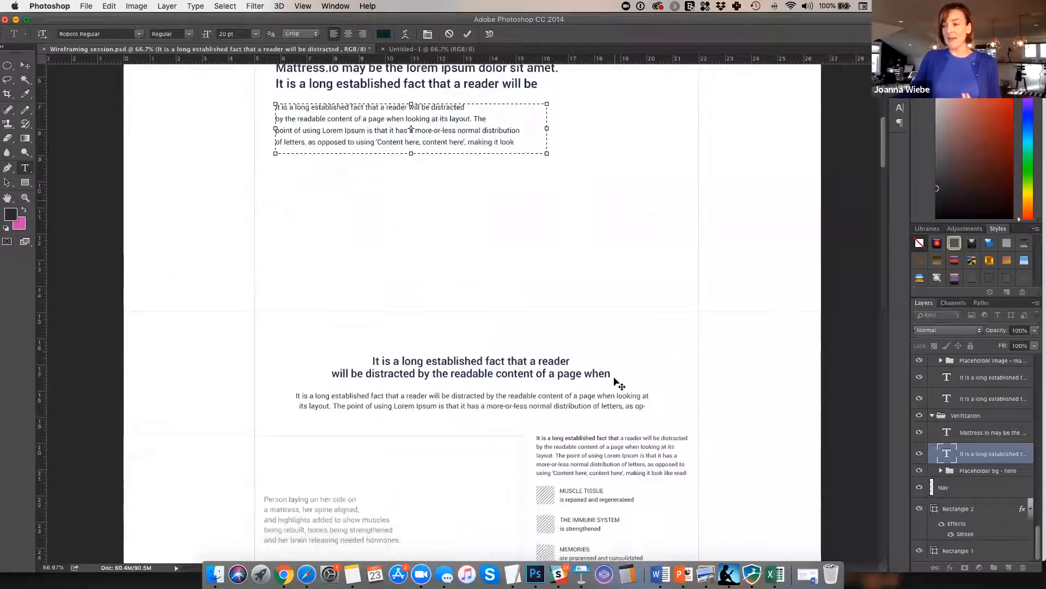
scroll(619, 384, down, 3)
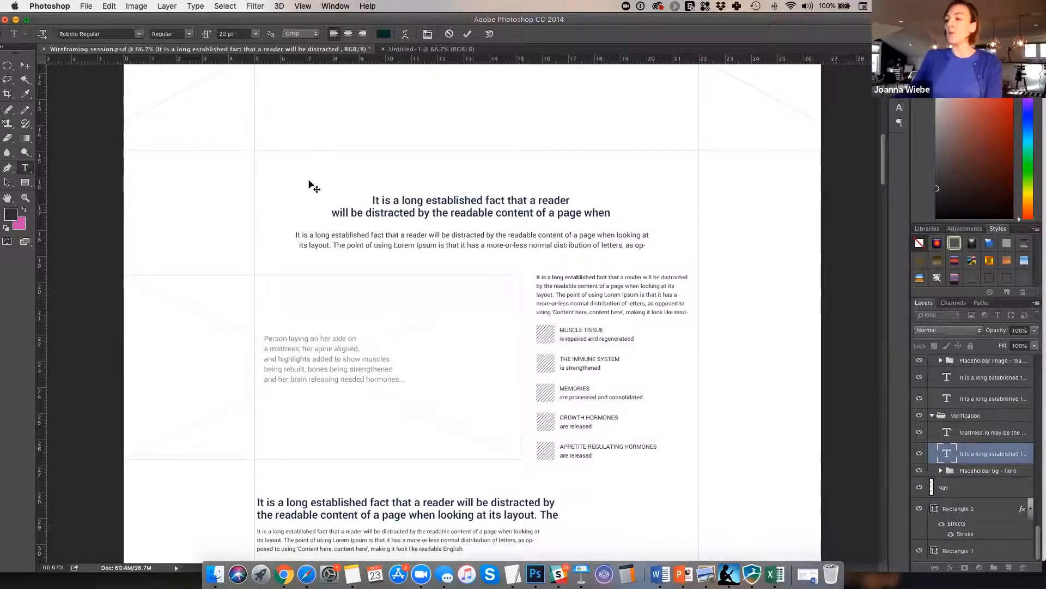
click(30, 67)
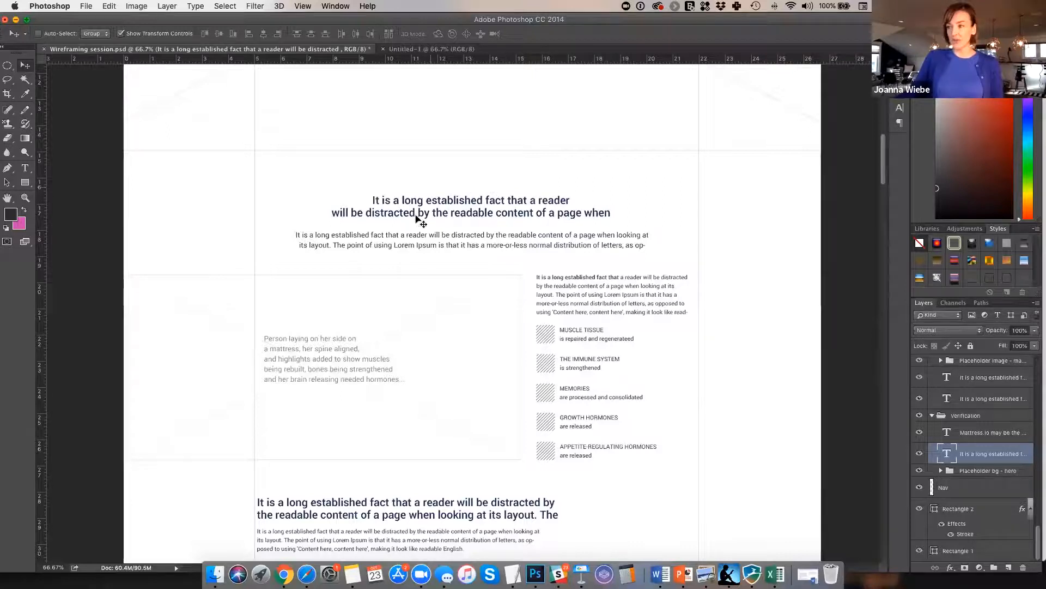
scroll(485, 211, up, 10)
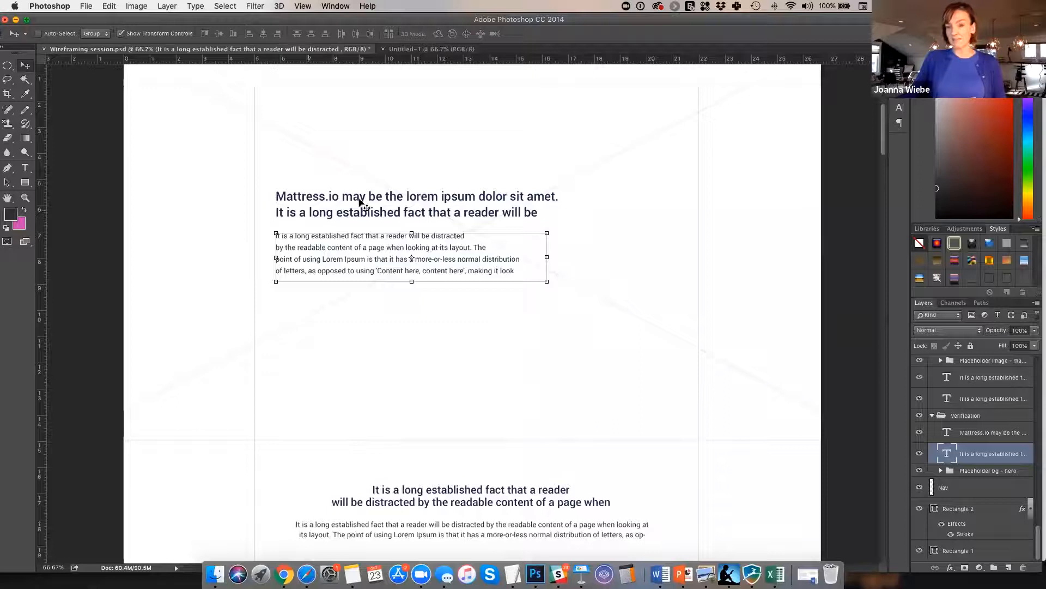
Move the hero's small paragraph from below the Mattress.io headline to directly above it, keeping the same left alignment
drag(364, 245, 361, 156)
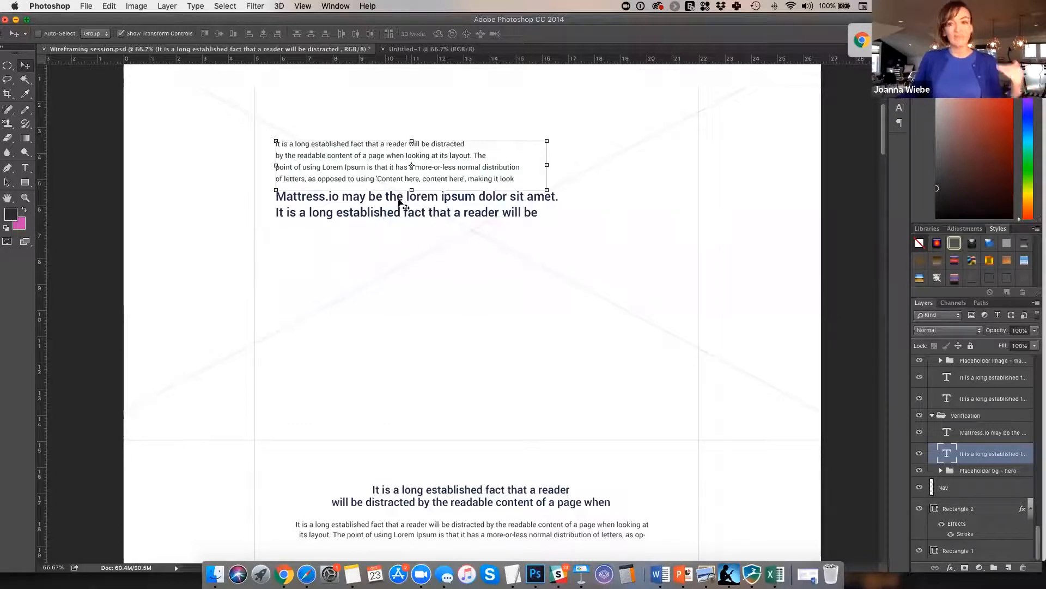
Examine the sections below the hero at close range: centred headline, image placeholder with icon list, left-aligned copy block and mattress question
scroll(390, 206, down, 6)
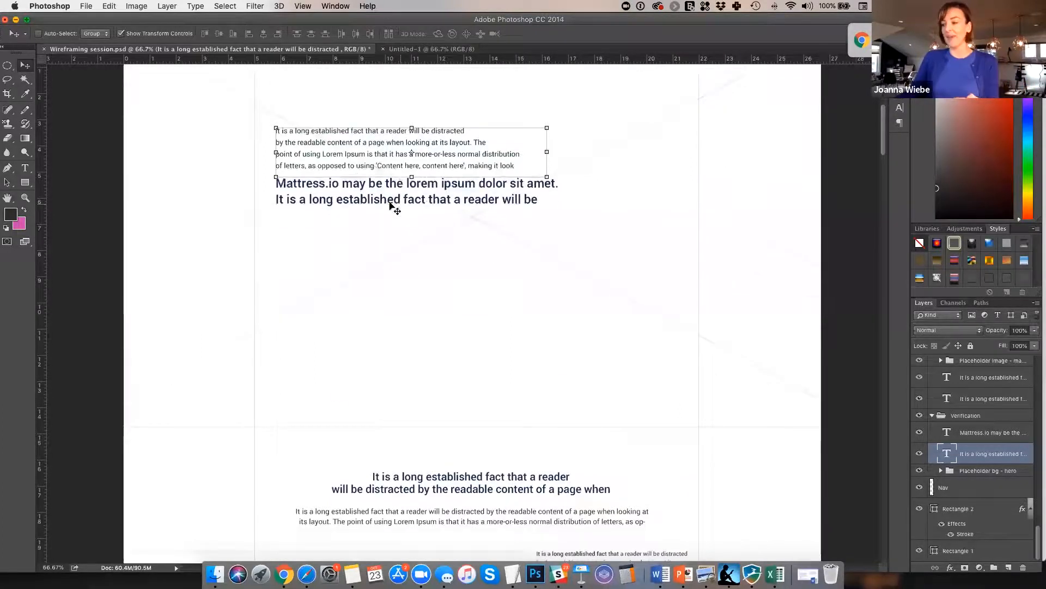
scroll(641, 323, down, 3)
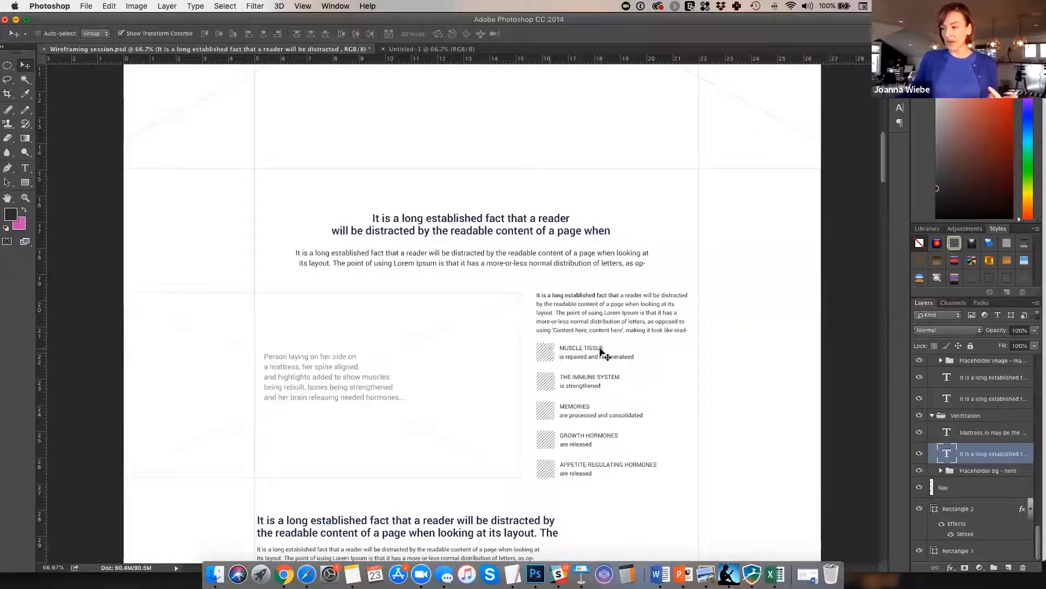
key(super+semicolon)
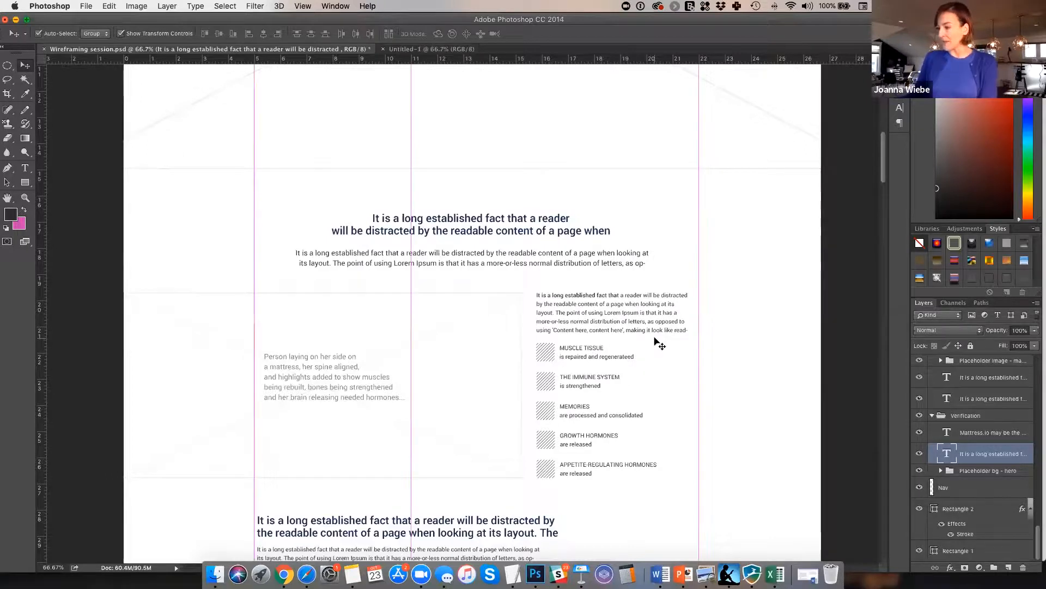
key(super+plus)
scroll(687, 351, down, 3)
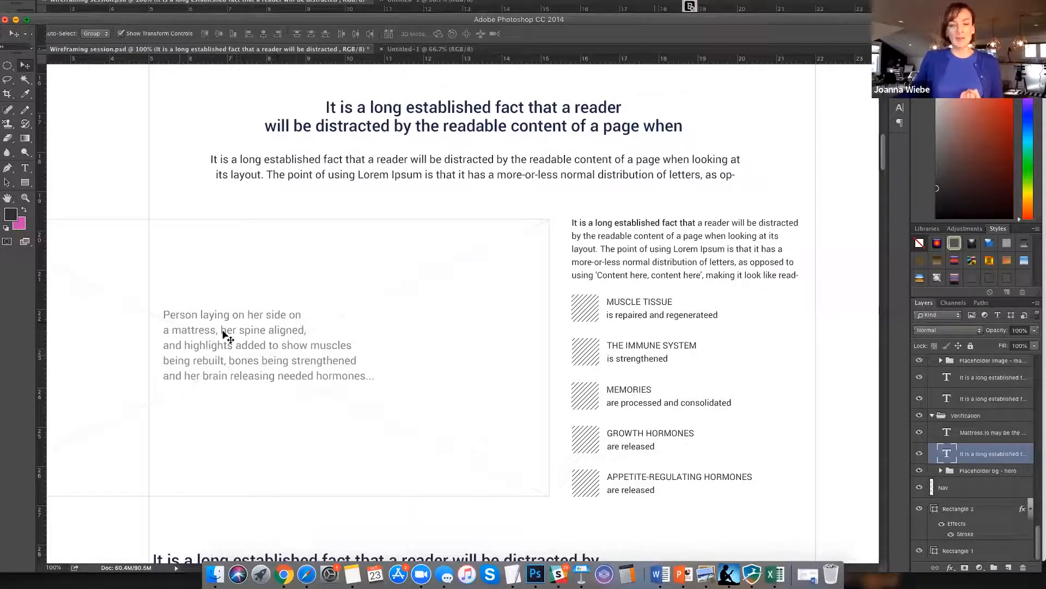
scroll(460, 388, down, 5)
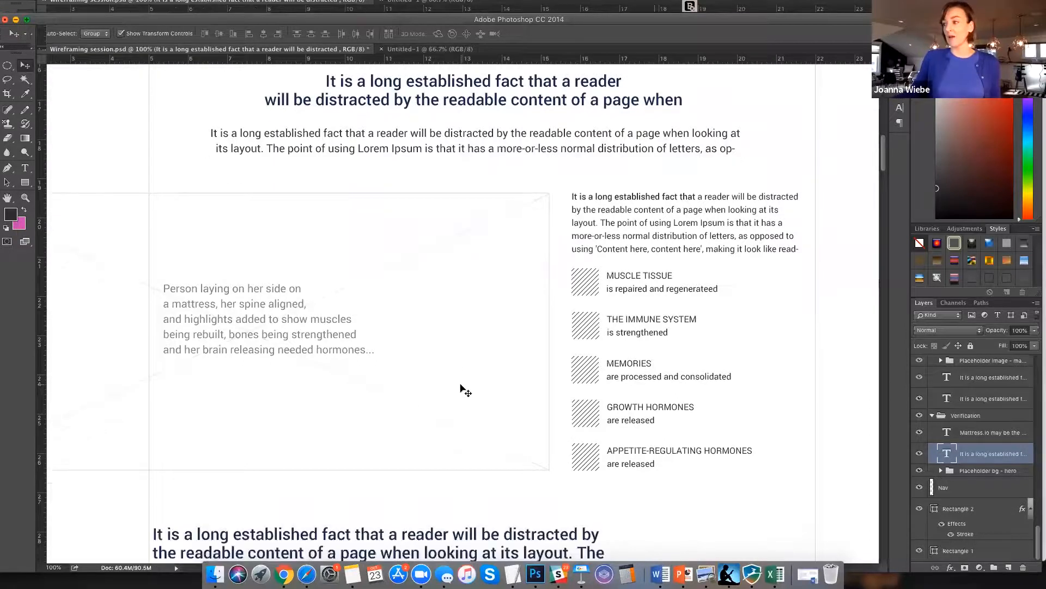
scroll(461, 388, down, 5)
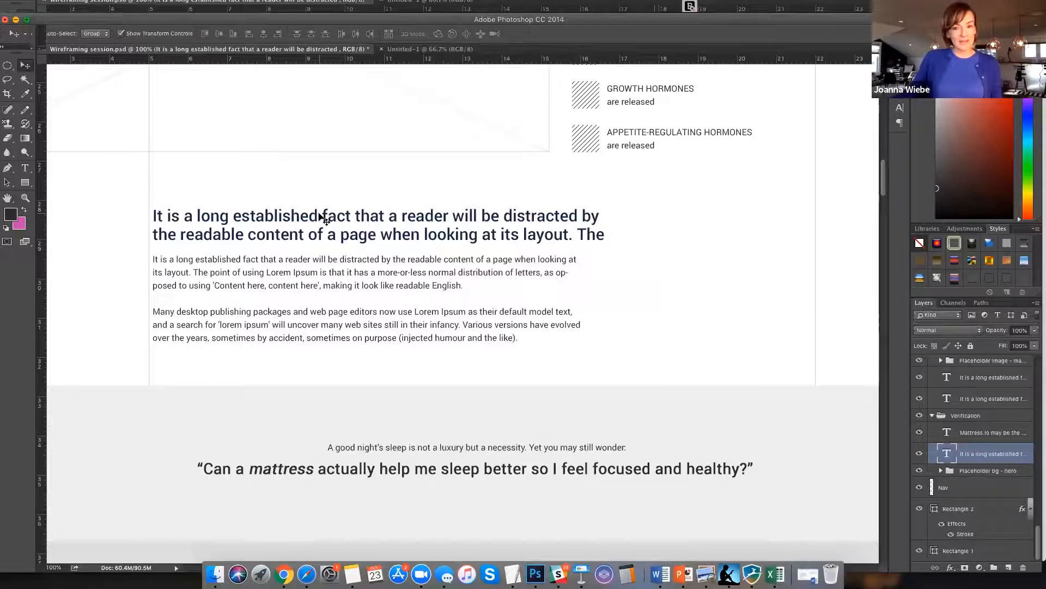
scroll(294, 232, down, 1)
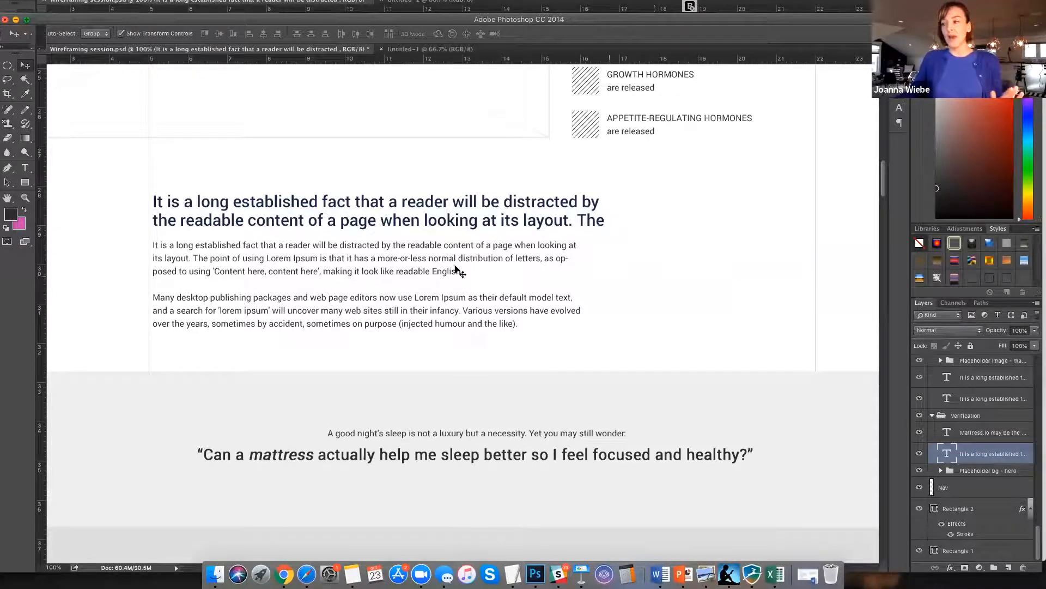
scroll(797, 364, down, 3)
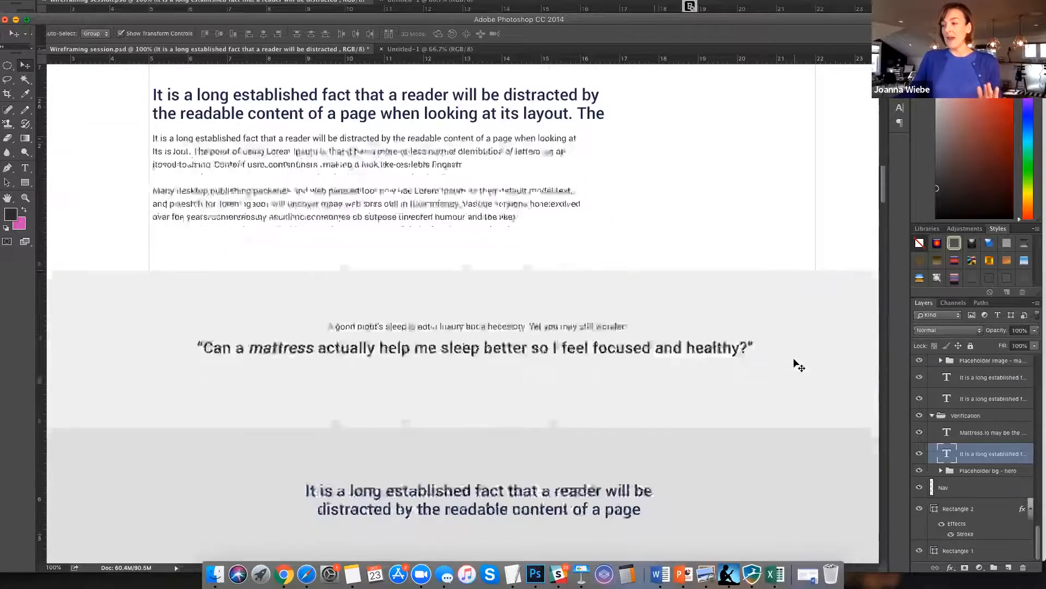
scroll(796, 364, down, 3)
Review the page's overall flow at reduced size, from the grey mattress question band to the sections beneath the layer diagram
key(super+minus)
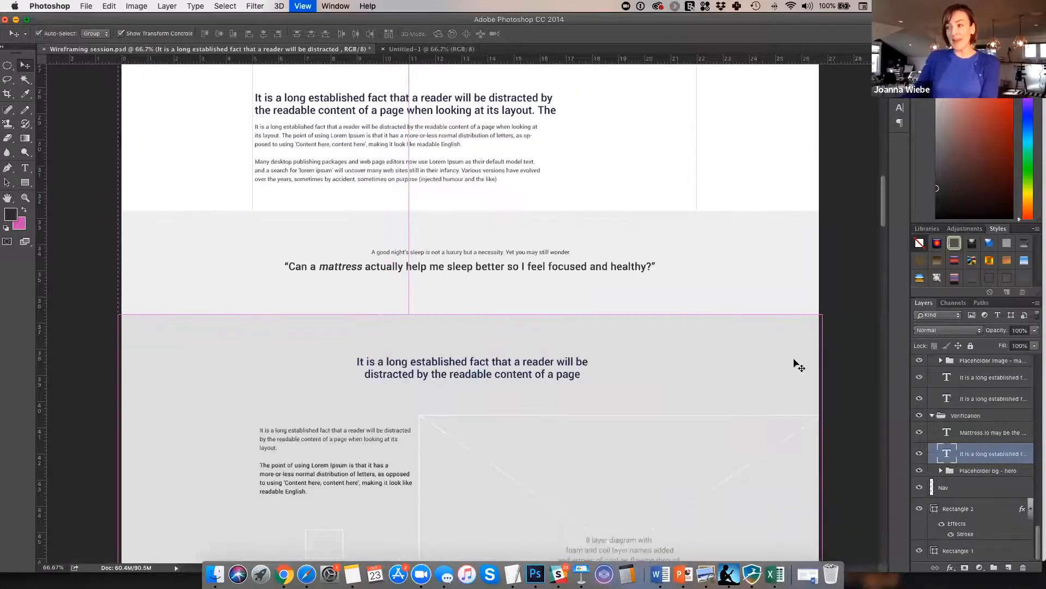
key(super+minus)
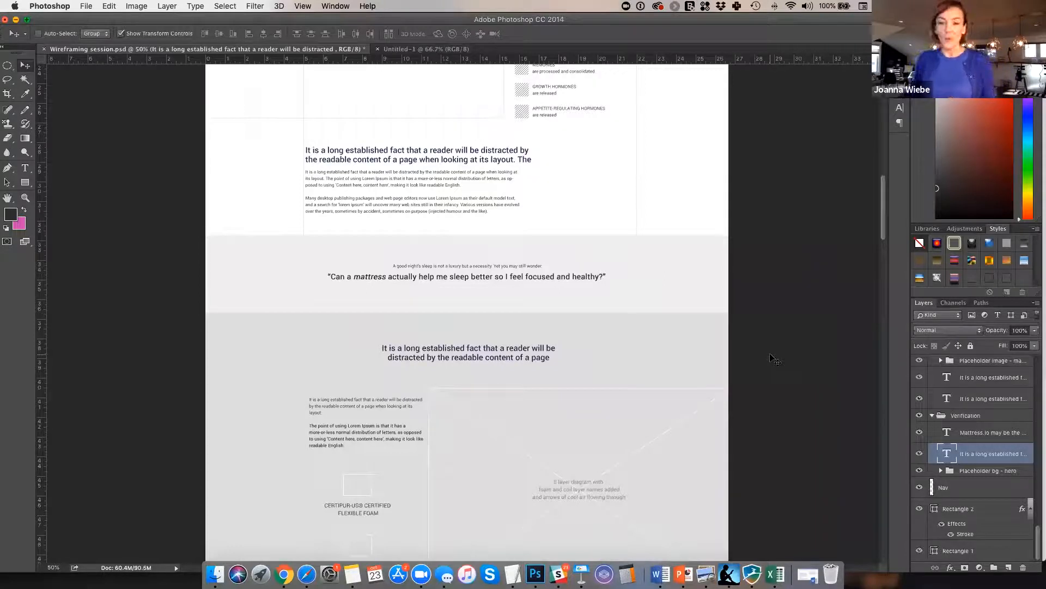
key(super)
key(super+minus)
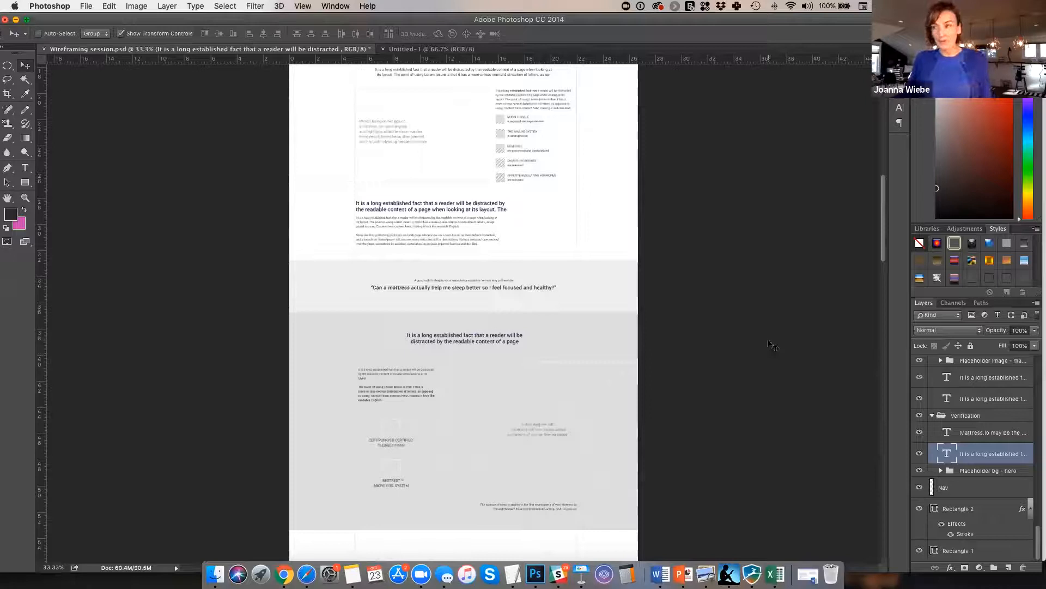
scroll(772, 346, up, 3)
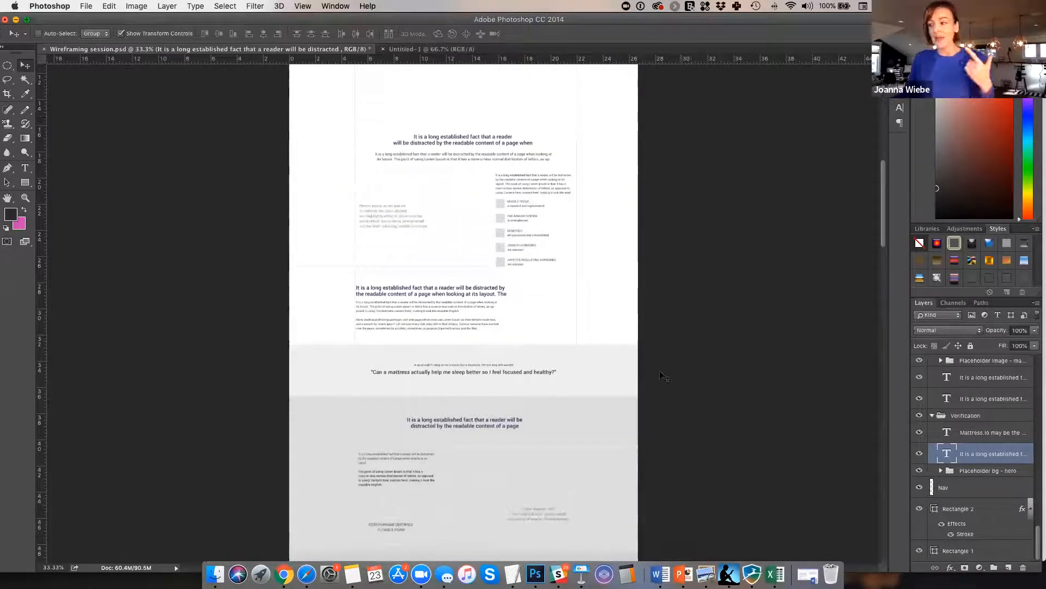
scroll(600, 369, down, 3)
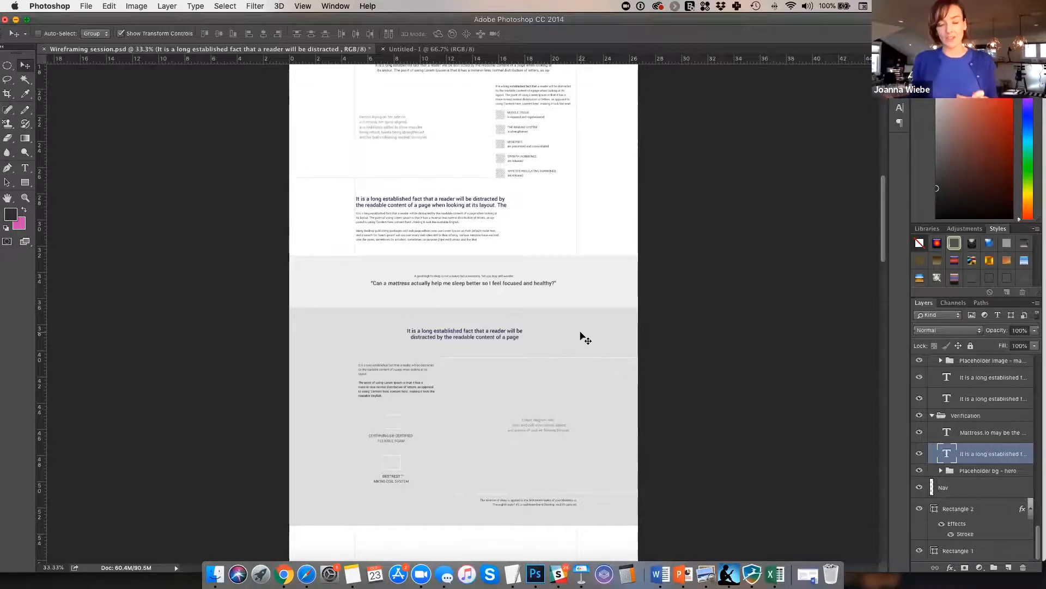
scroll(580, 335, down, 10)
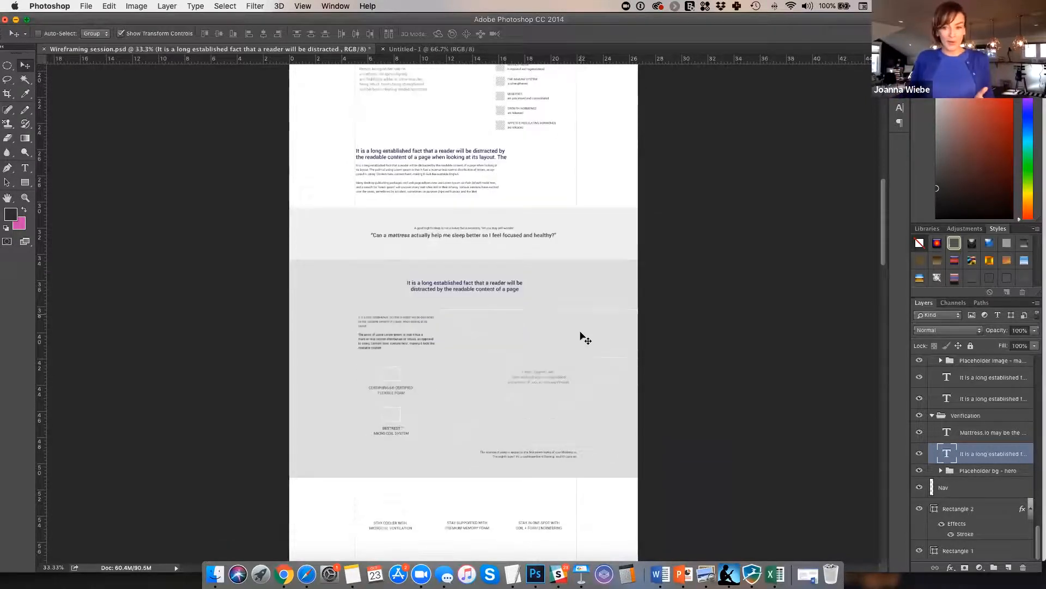
scroll(580, 335, down, 2)
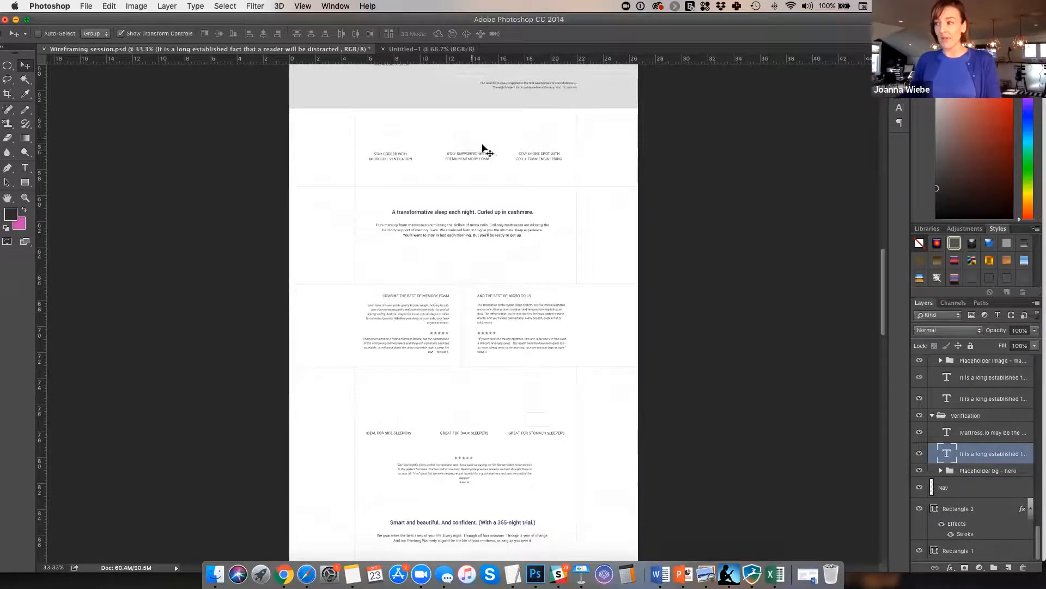
Inspect the three-column benefits row with its icon placeholders and the neighbouring cashmere sleep section up close
key(super+equal)
key(super+equal)
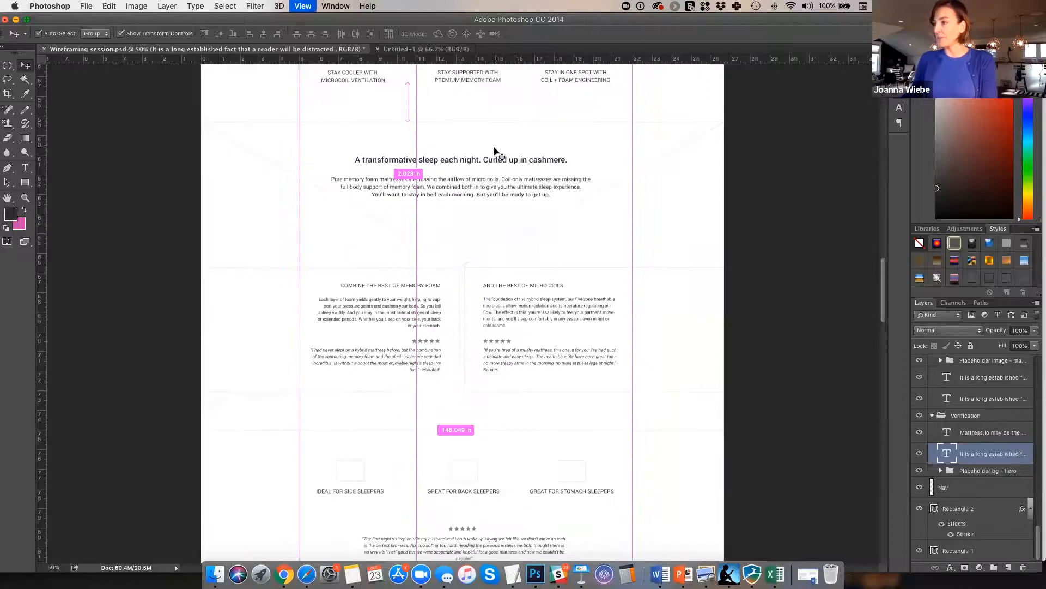
key(super+equal)
scroll(495, 153, up, 6)
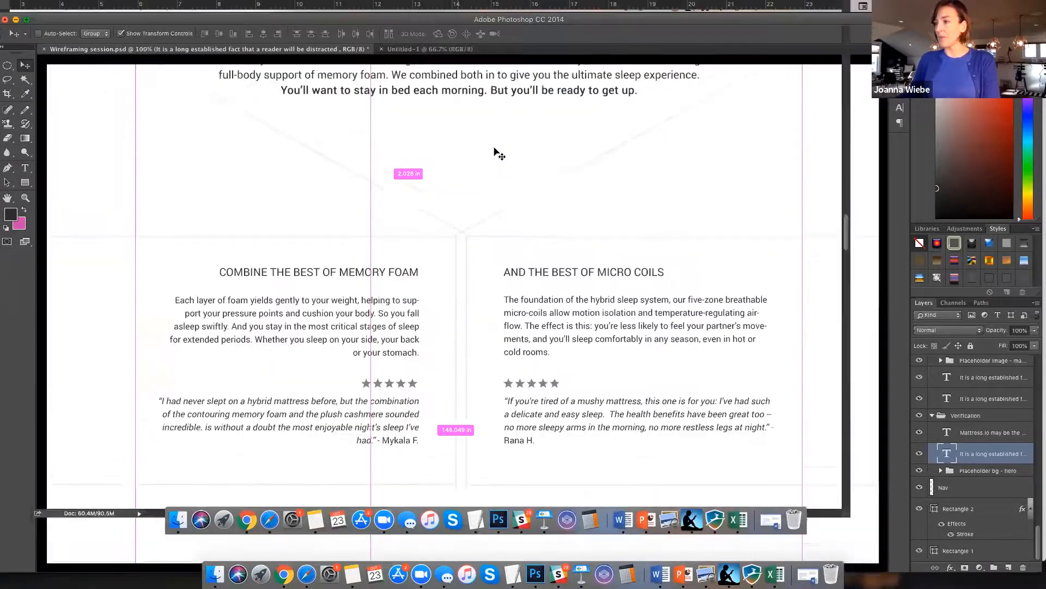
scroll(495, 152, up, 6)
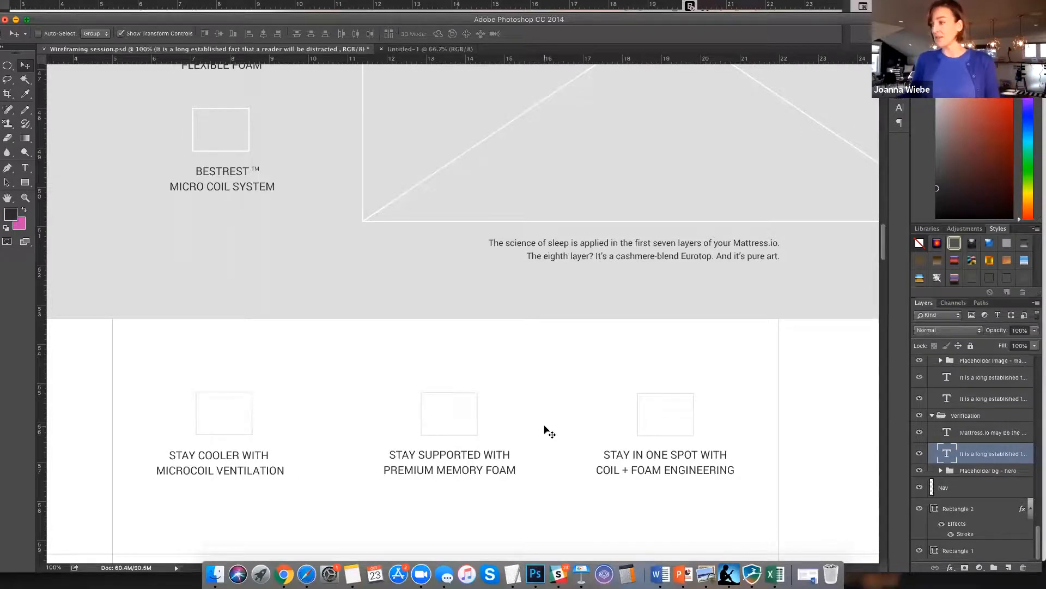
scroll(548, 430, down, 5)
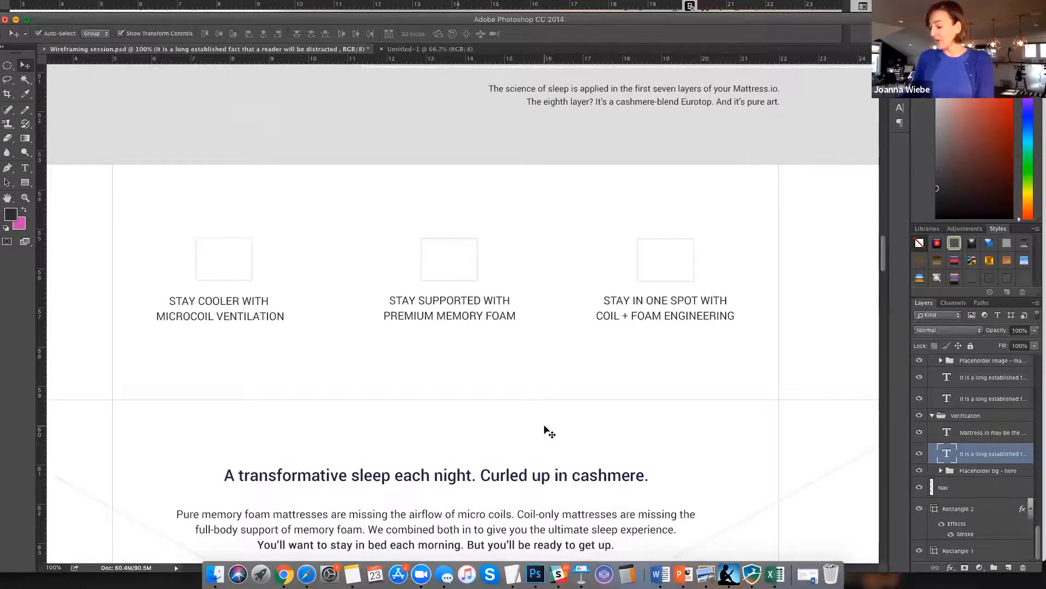
Compare the layouts of the lower sections at 50% zoom, from the memory foam and micro coils columns back up to the grey bands
key(super+minus)
key(super+minus)
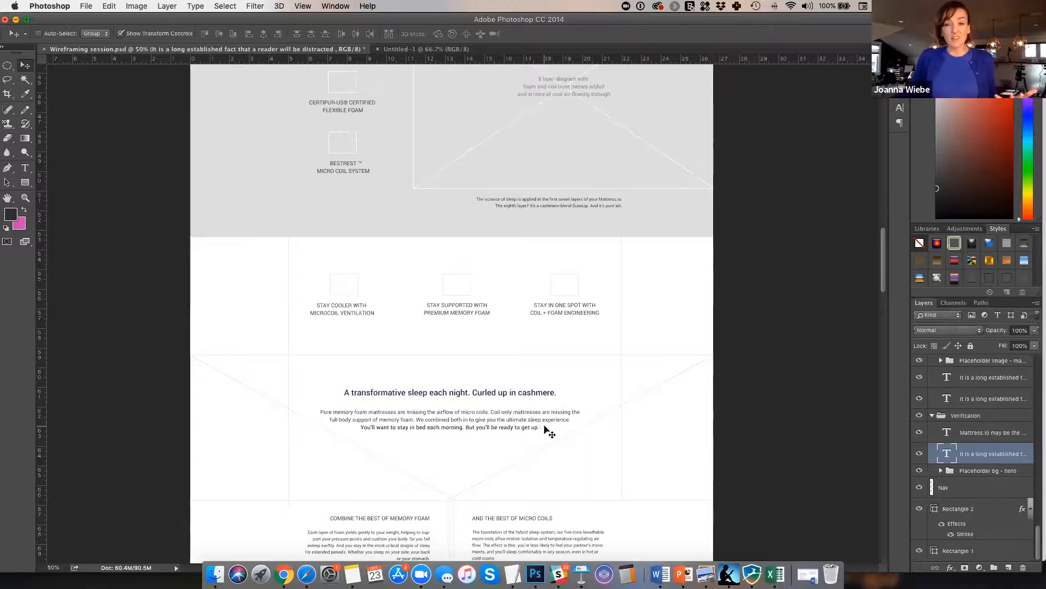
scroll(547, 431, down, 8)
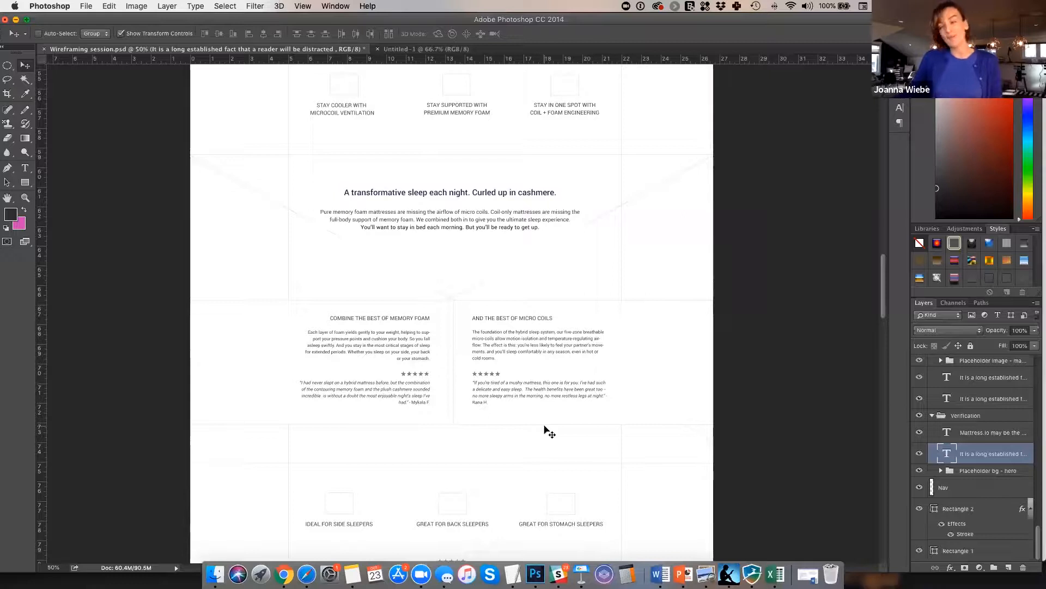
scroll(549, 432, up, 10)
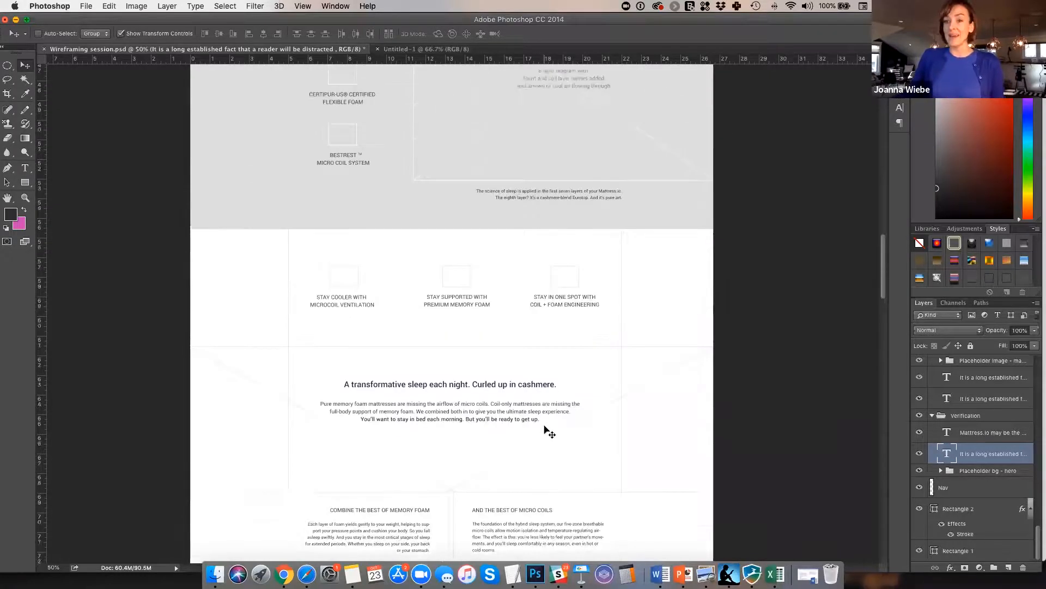
scroll(547, 432, up, 10)
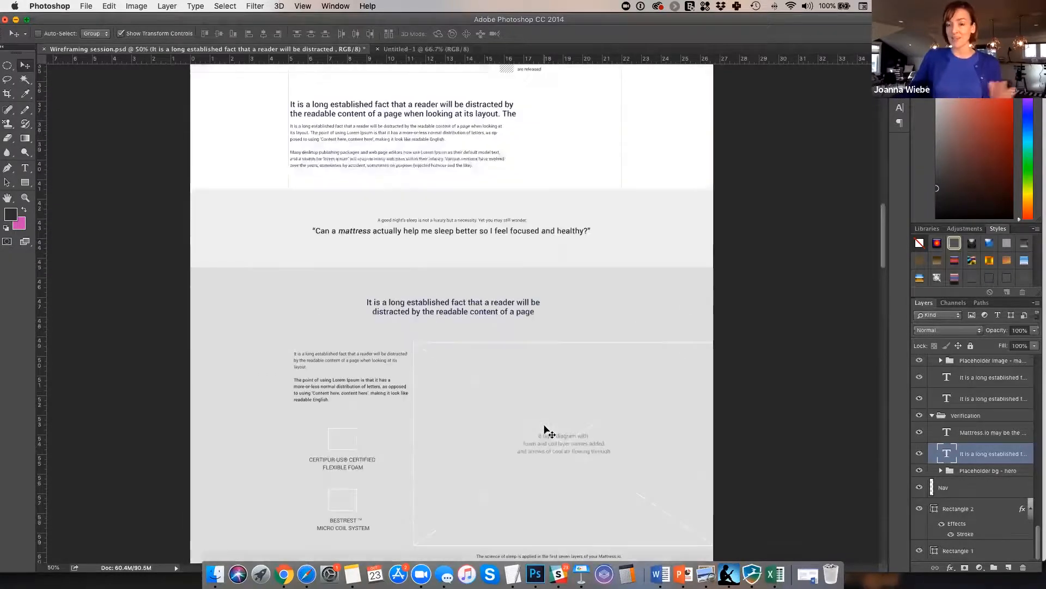